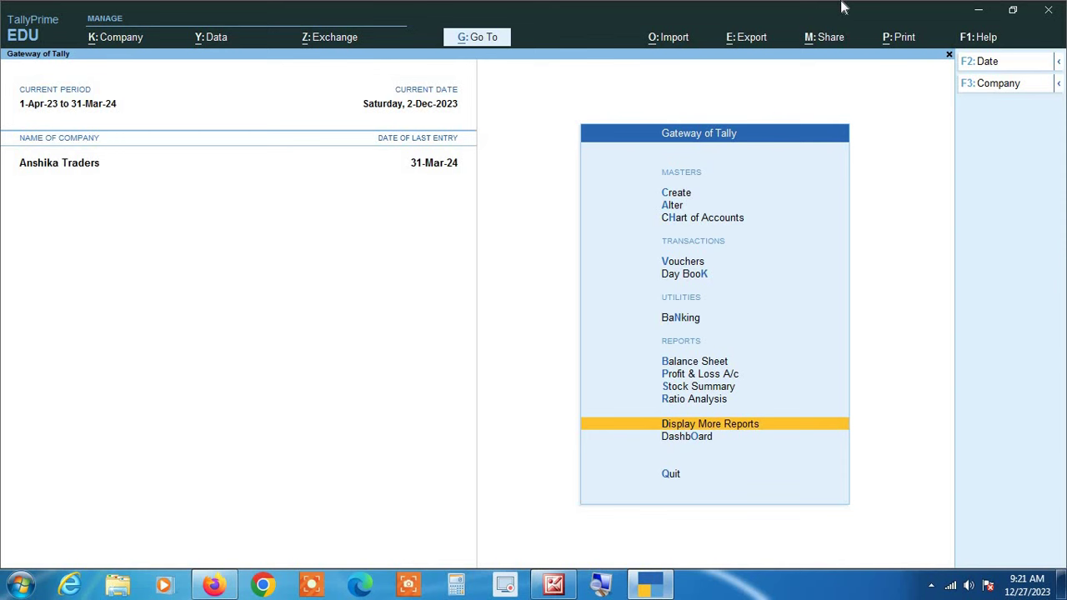
# - Open the Day Book of Anshika Traders
pyautogui.press('Up')
pyautogui.press('Up')
pyautogui.press('Up')
pyautogui.press('Up')
pyautogui.press('Up')
pyautogui.press('Up')
pyautogui.press('Up')
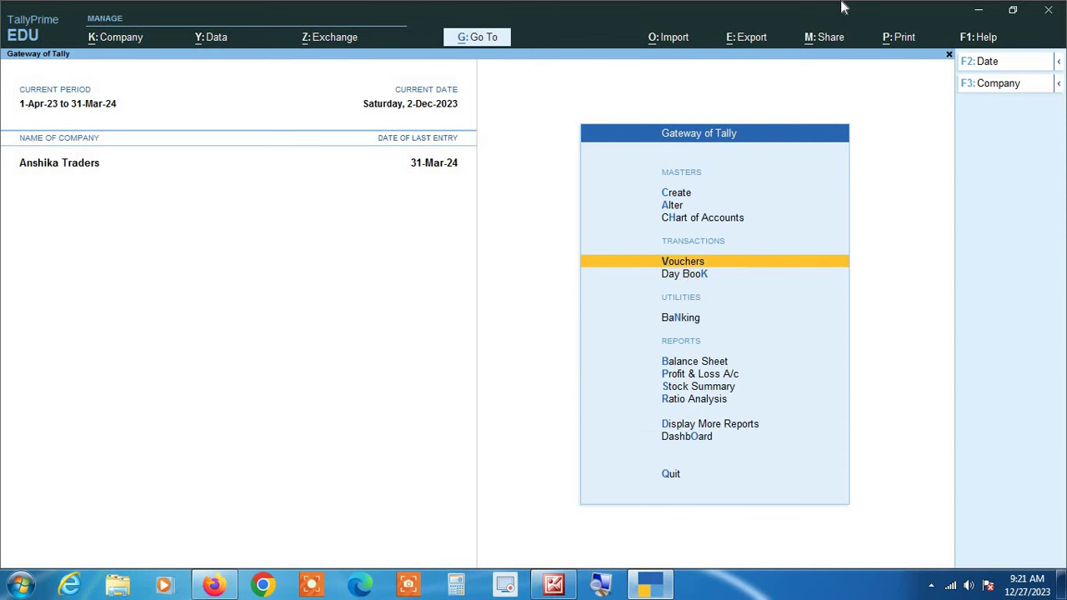
pyautogui.press('Down')
pyautogui.press('Return')
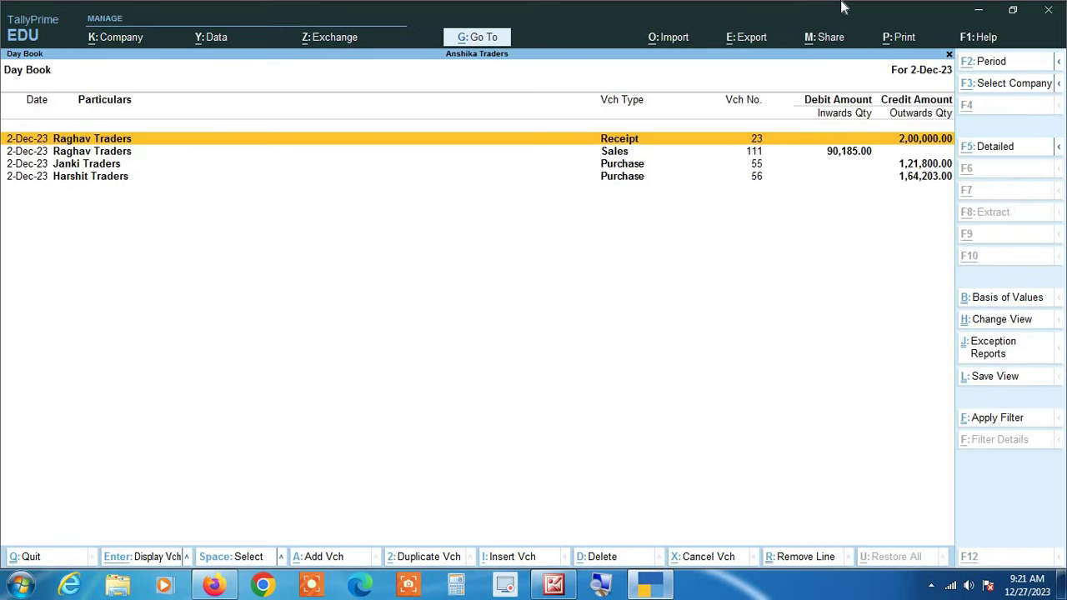
# - Set the Day Book period to 1-Apr-23 to 31-Mar-24, and open and accept the first Mohan Traders purchase voucher unchanged
pyautogui.hotkey('alt', 'F2')
pyautogui.press('Return')
pyautogui.press('Return')
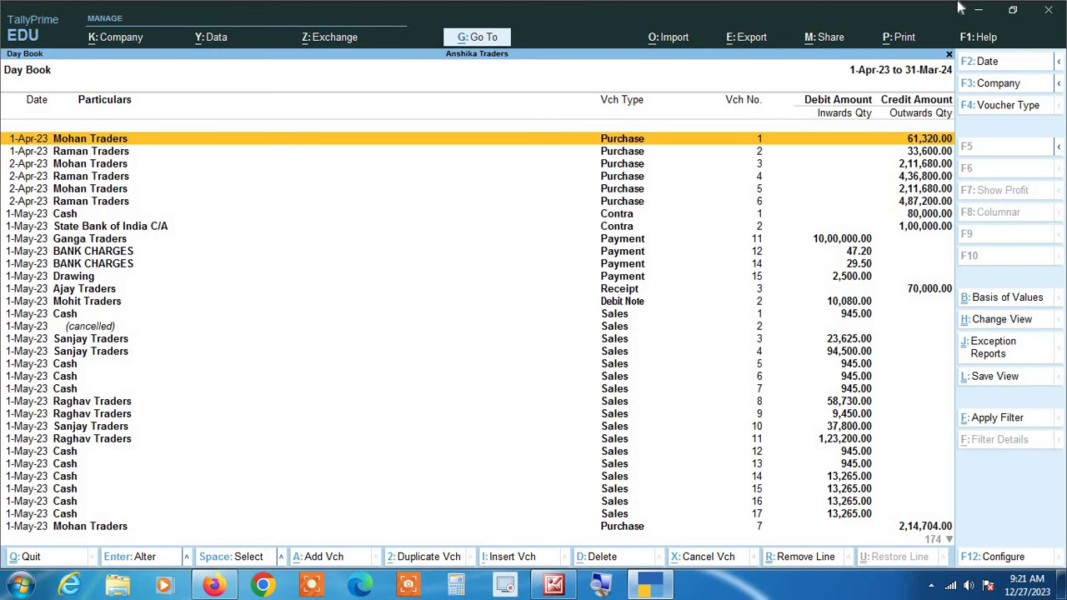
pyautogui.press('Return')
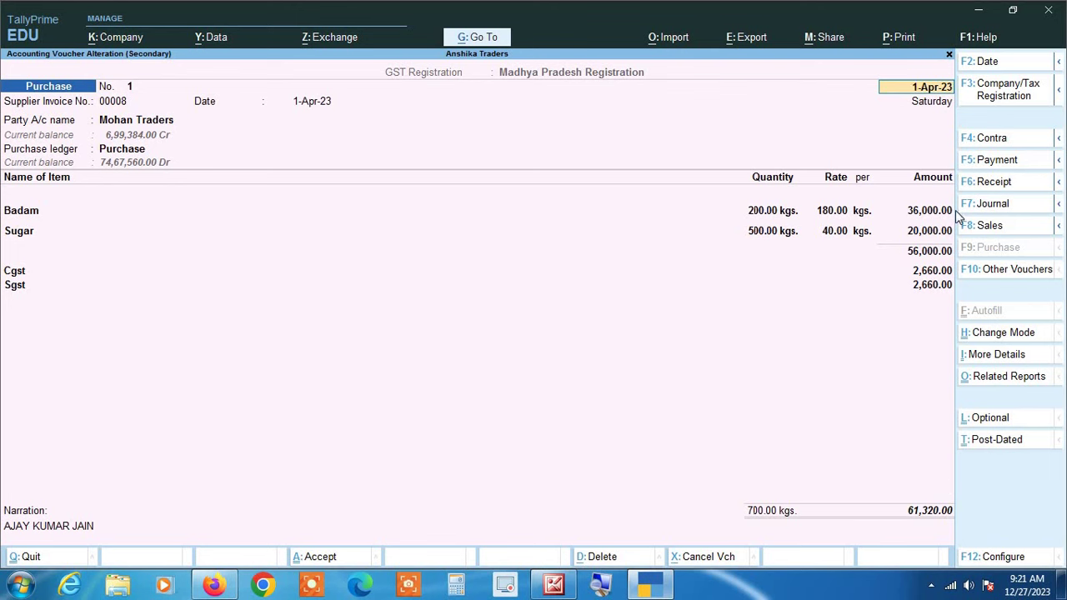
pyautogui.hotkey('ctrl', 'a')
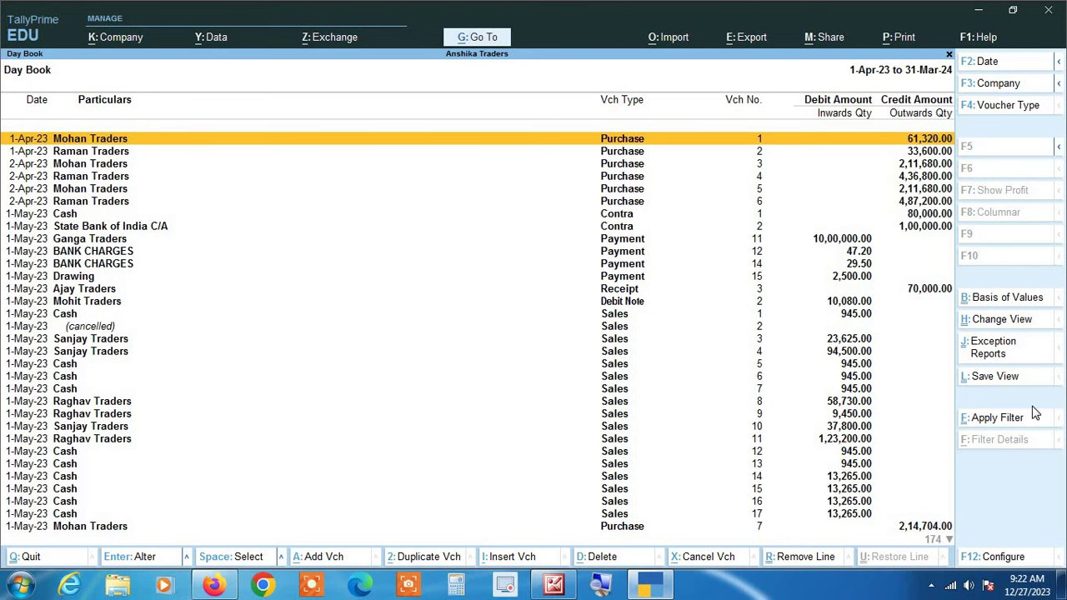
# - Start a basic filter on the Day Book vouchers with Ledger Amount as the field
pyautogui.click(994, 421)
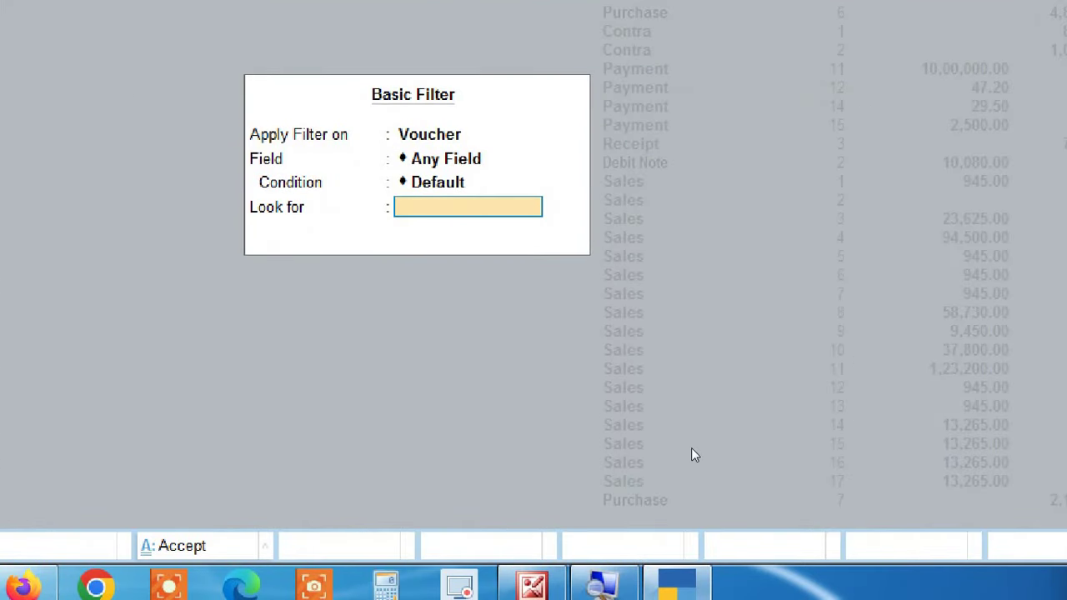
pyautogui.press('BackSpace')
pyautogui.press('BackSpace')
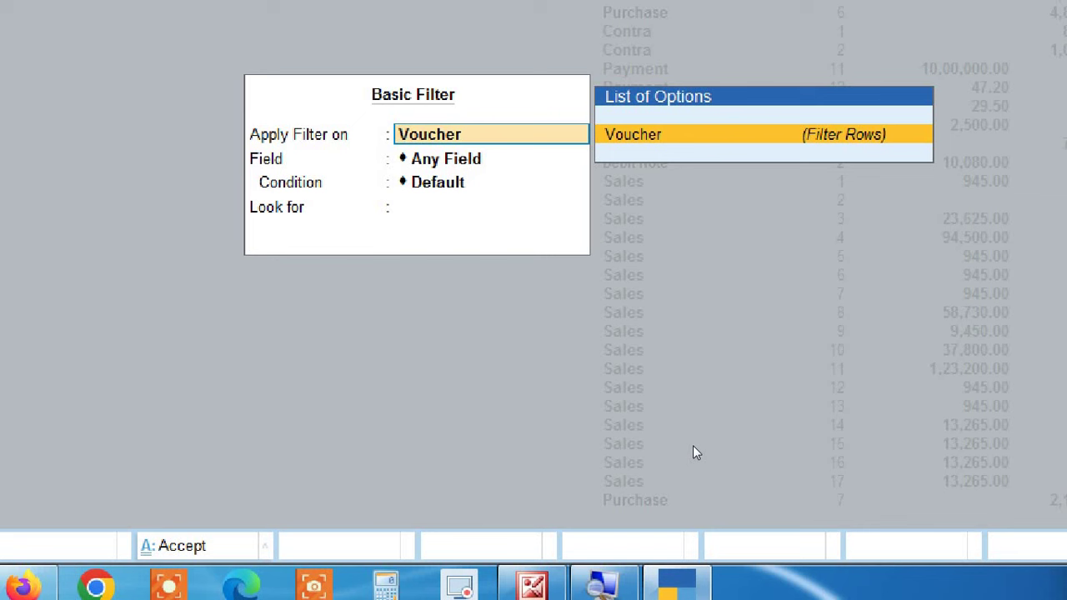
pyautogui.press('Return')
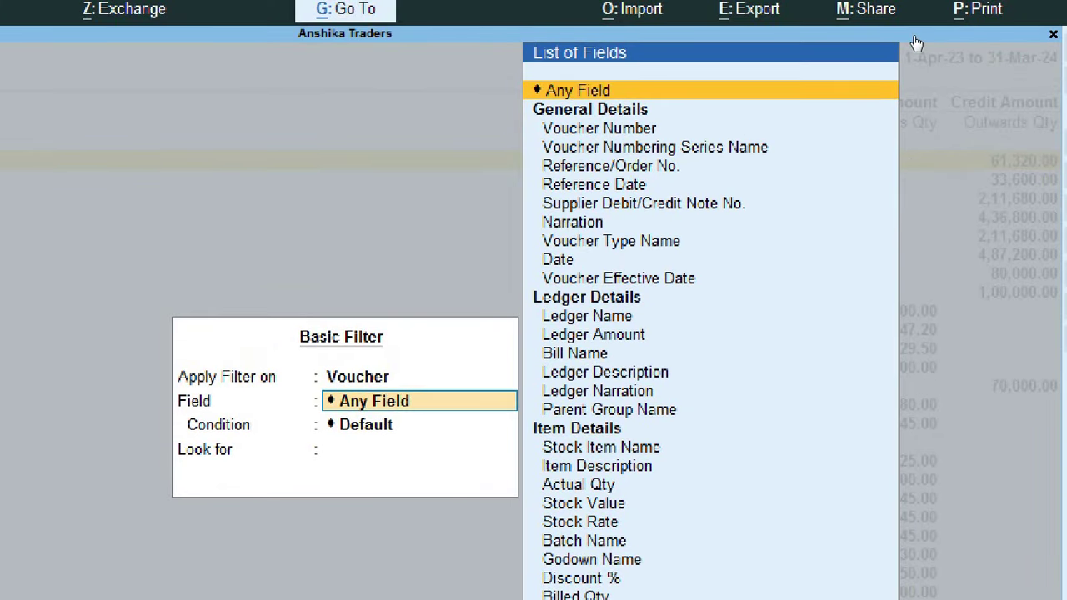
pyautogui.press('Down')
pyautogui.press('Down')
pyautogui.press('Down')
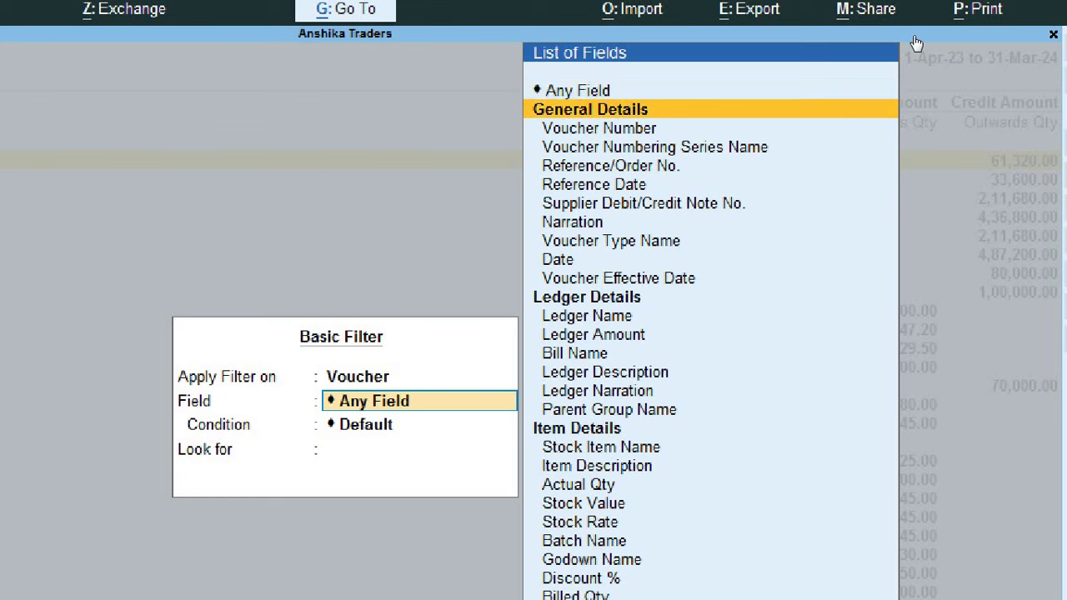
pyautogui.press('Down')
pyautogui.press('Down')
pyautogui.press('Down')
pyautogui.press('Down')
pyautogui.press('Down')
pyautogui.press('Down')
pyautogui.press('Down')
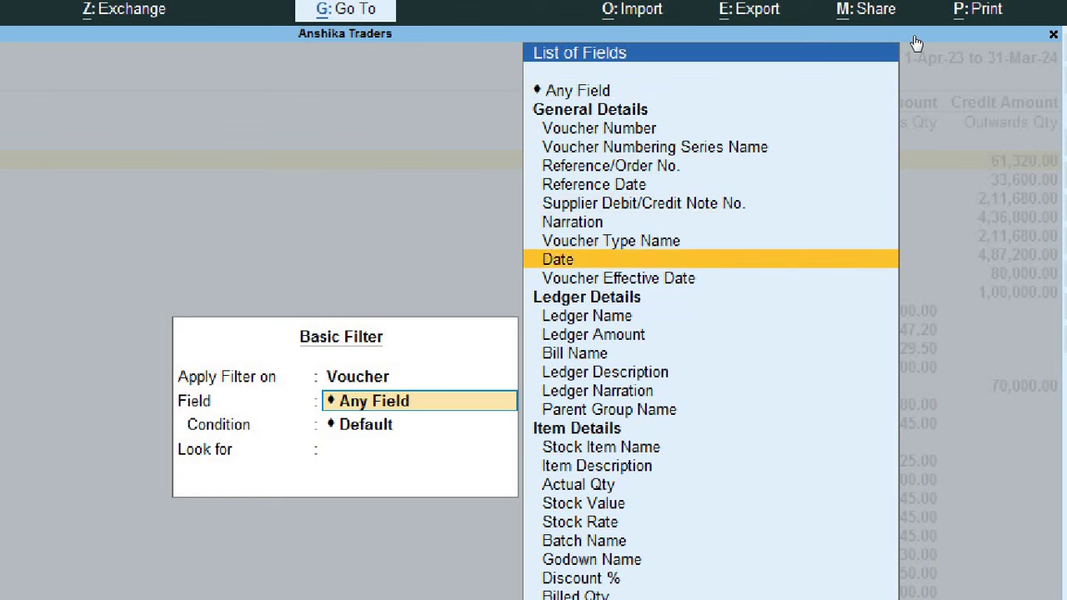
pyautogui.press('Down')
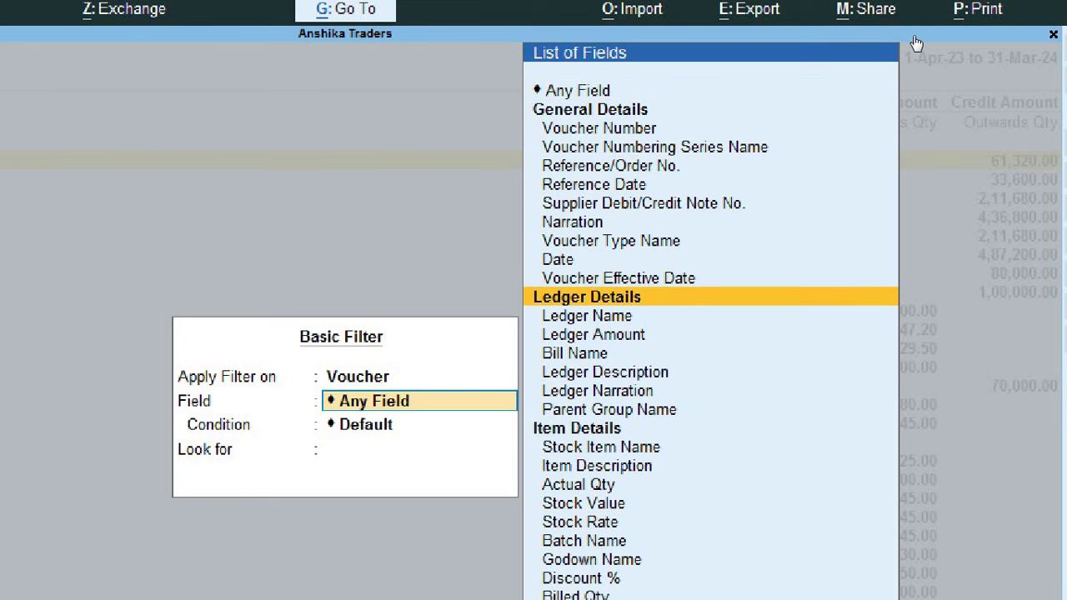
pyautogui.press('Down')
pyautogui.press('Down')
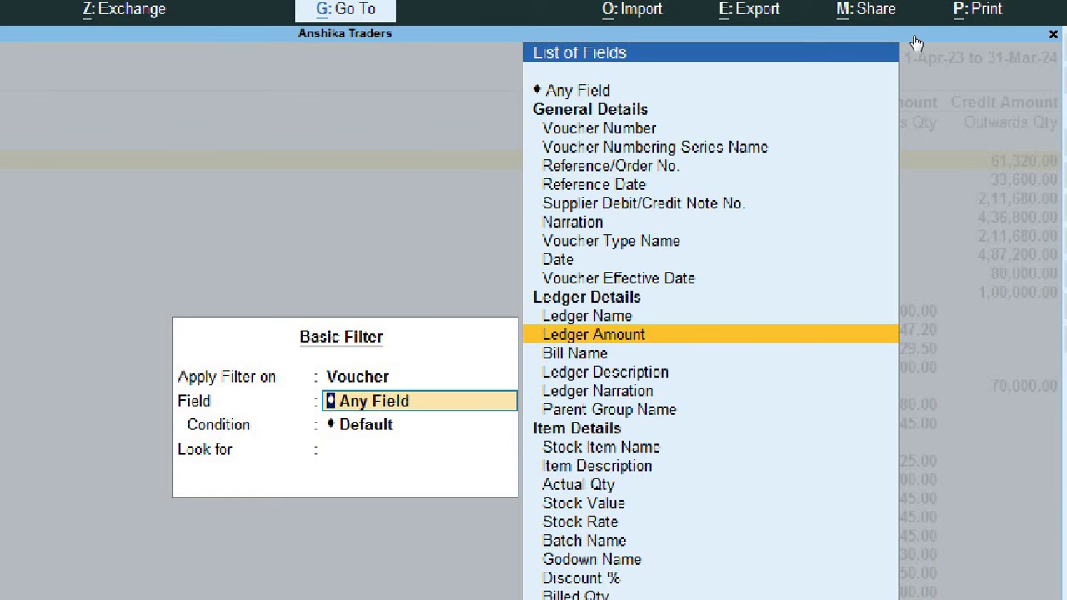
pyautogui.press('Return')
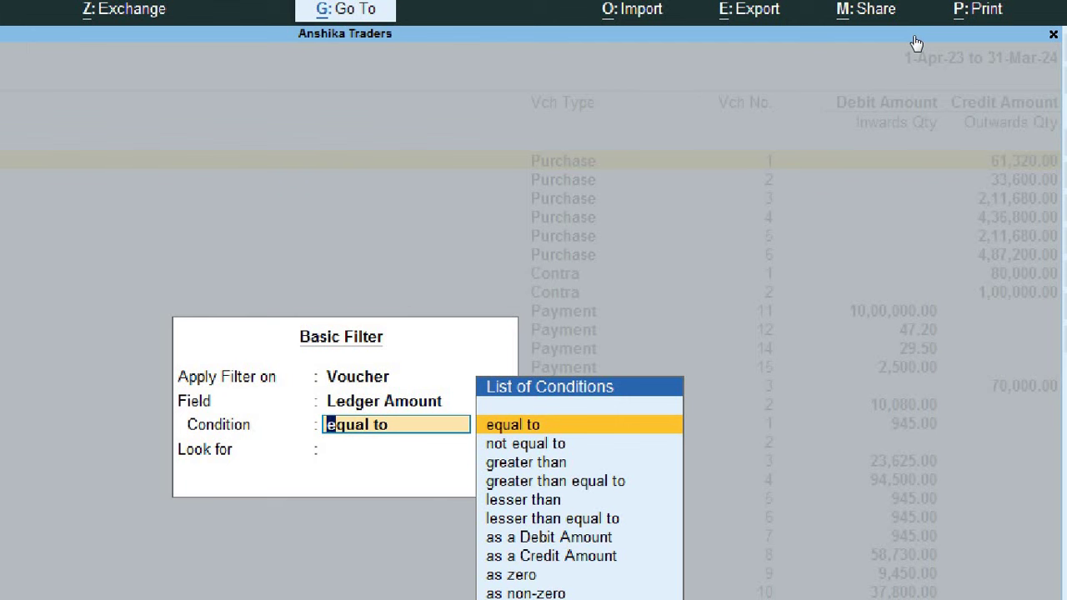
# - Filter the Day Book for ledger amounts equal to 123816
pyautogui.press('Return')
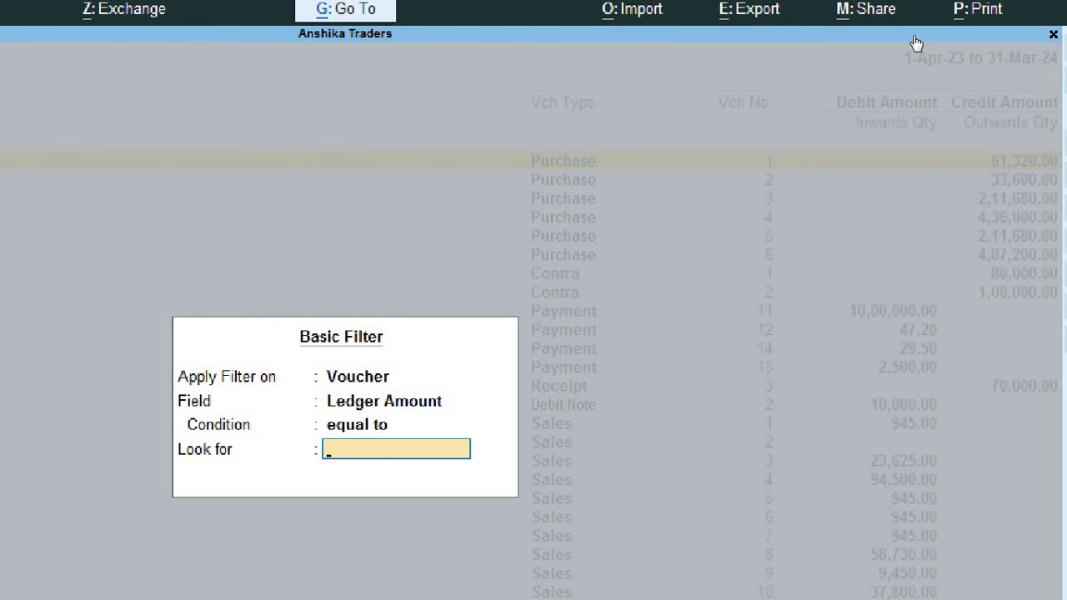
pyautogui.write('123816')
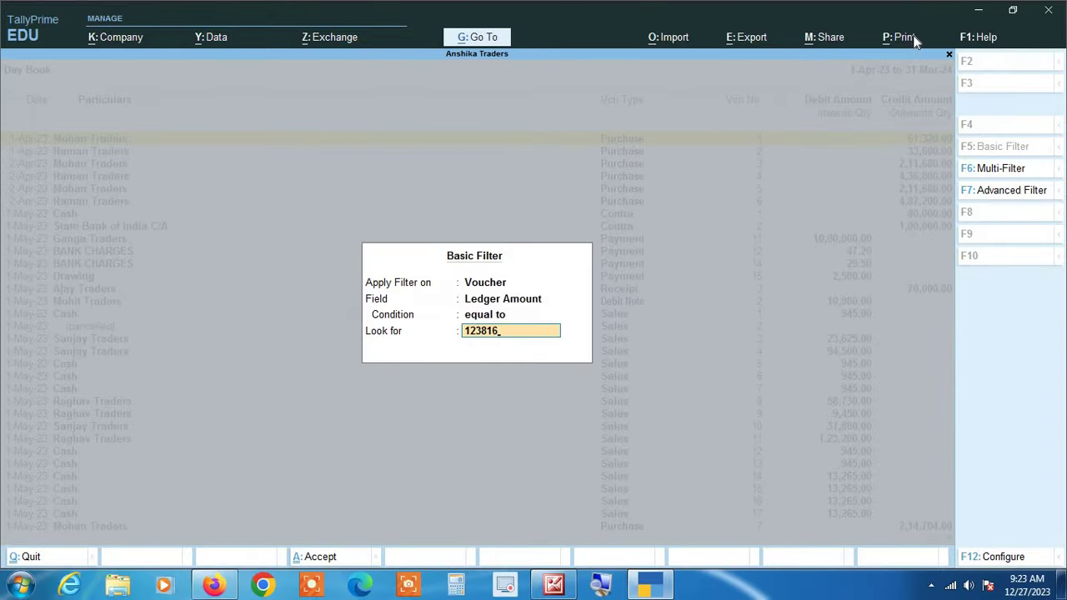
pyautogui.press('Return')
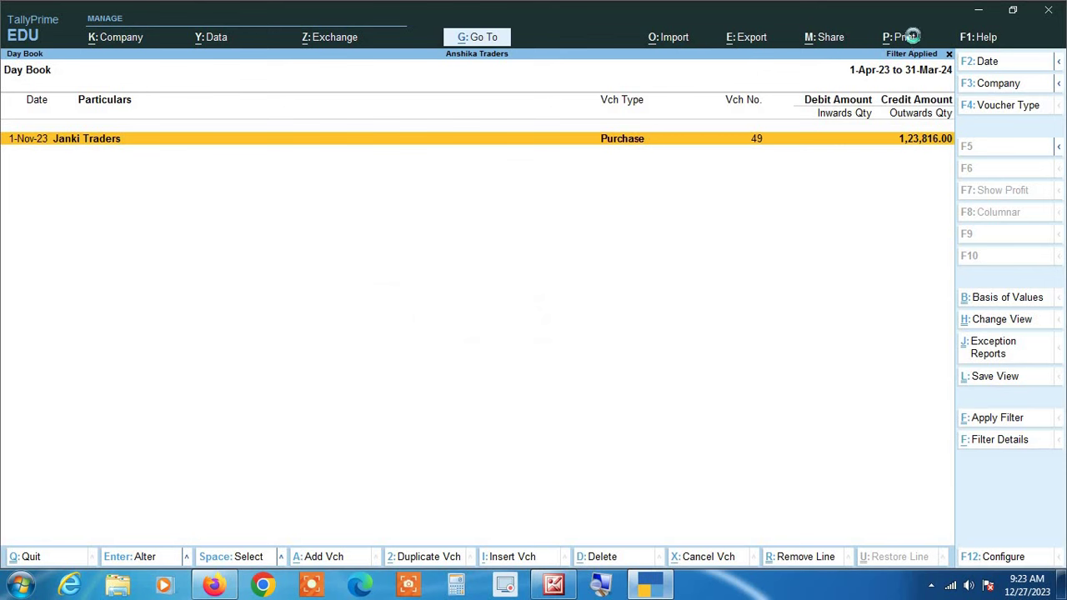
# - Examine the filtered Janki Traders purchase voucher, and return to the unfiltered Day Book
pyautogui.press('Return')
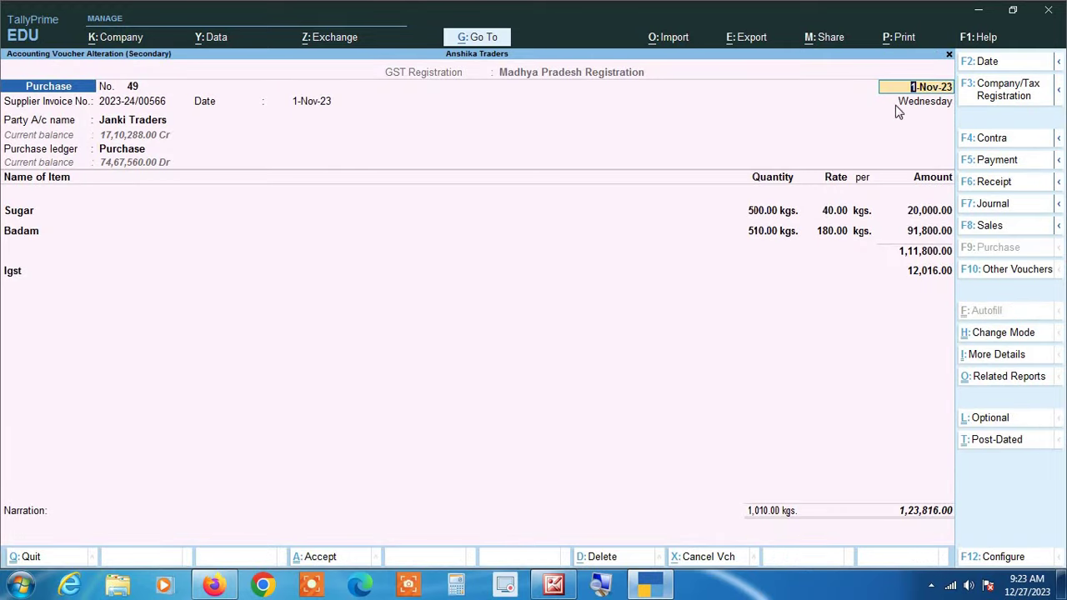
pyautogui.press('Escape')
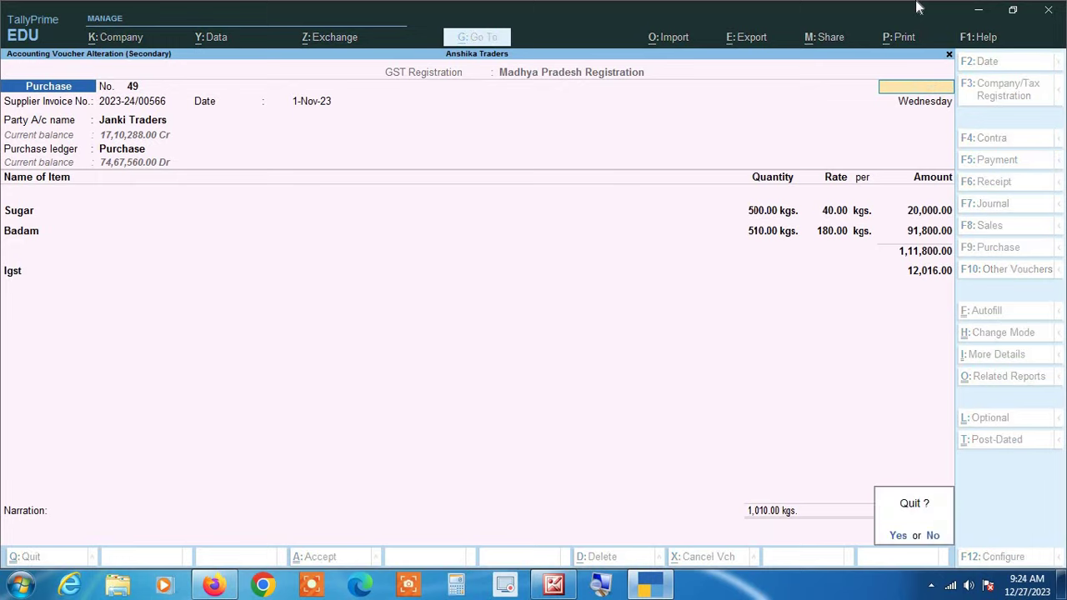
pyautogui.press('y')
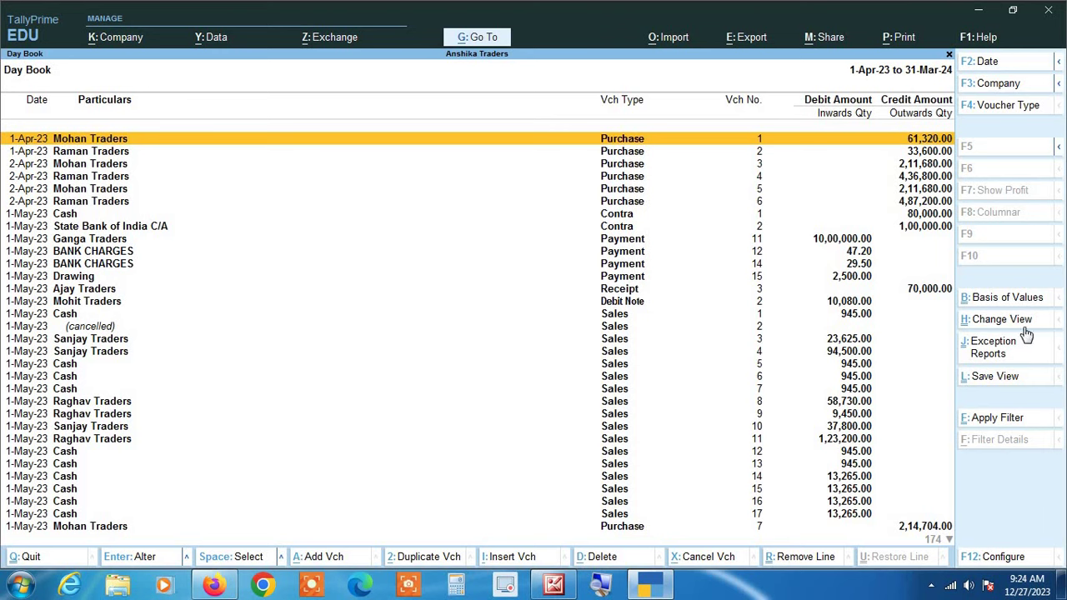
# - Start another basic voucher filter on the full Day Book, using the Ledger Amount field
pyautogui.click(1010, 418)
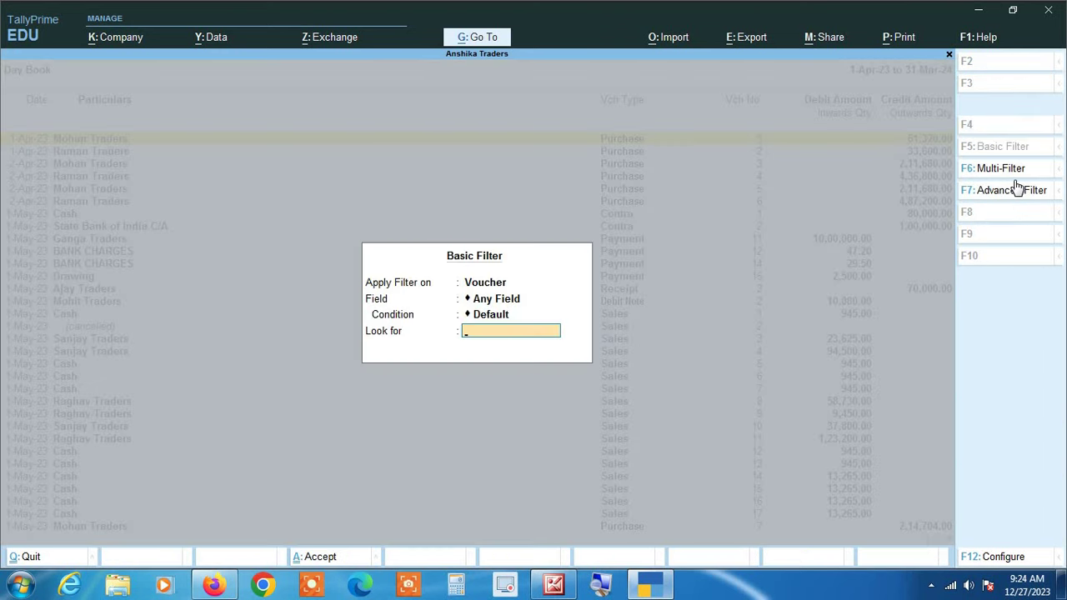
pyautogui.press('BackSpace')
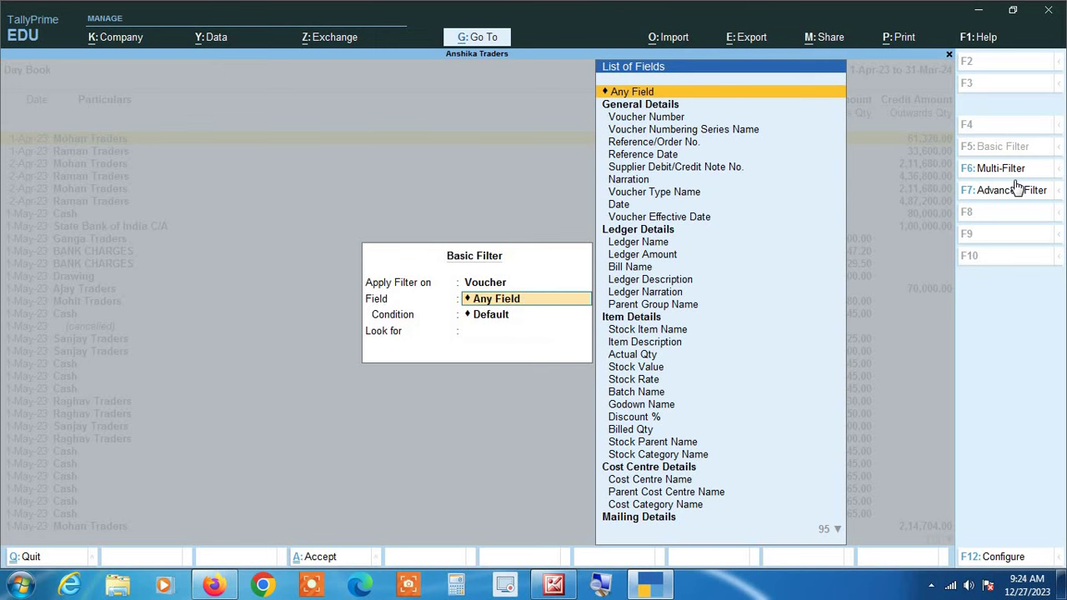
pyautogui.press('Down')
pyautogui.press('Down')
pyautogui.press('Down')
pyautogui.press('Down')
pyautogui.press('Down')
pyautogui.press('Down')
pyautogui.press('Down')
pyautogui.press('Down')
pyautogui.press('Down')
pyautogui.press('Down')
pyautogui.press('Down')
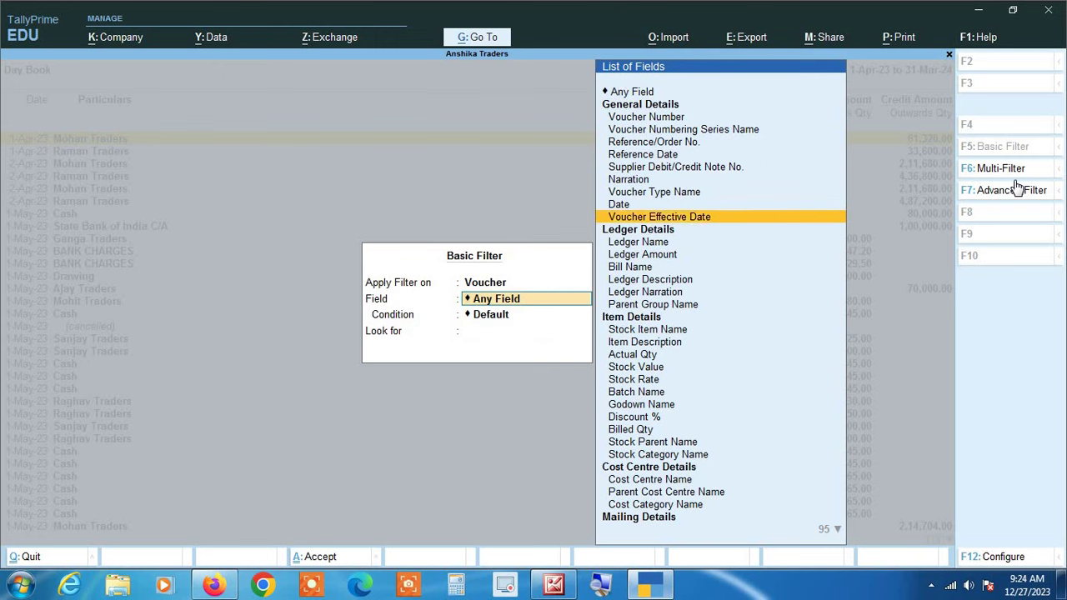
pyautogui.press('Return')
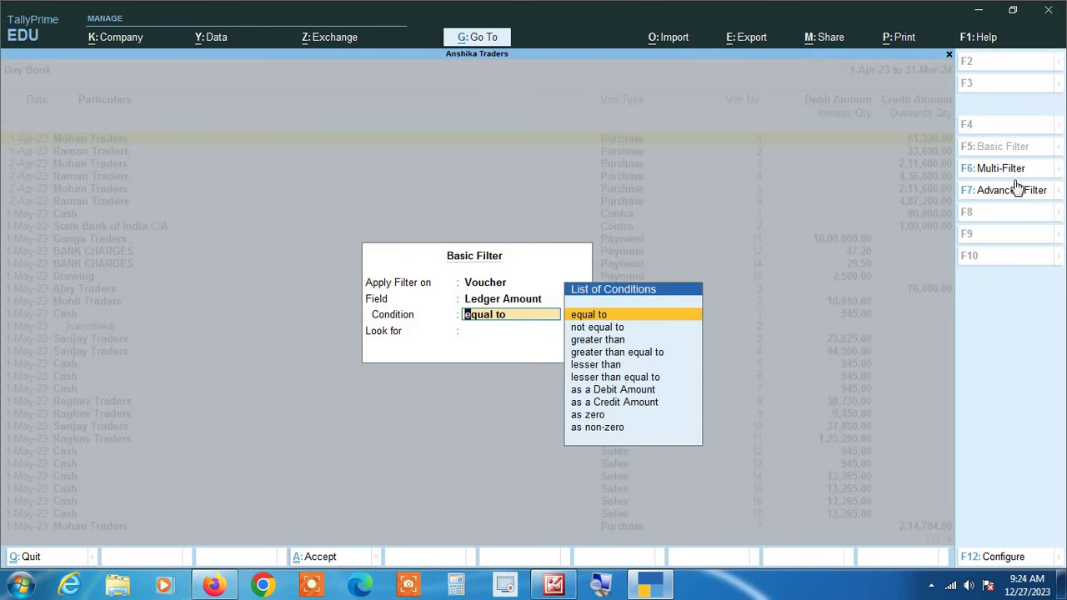
# - Apply the filter with the condition equal to and the amount 214704
pyautogui.press('Return')
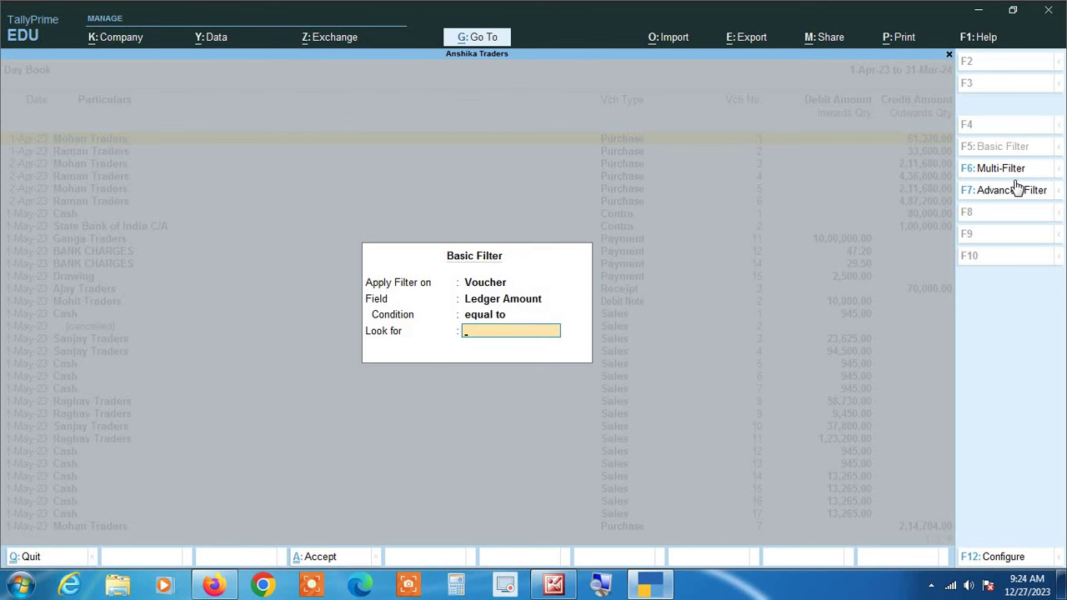
pyautogui.write('214704')
pyautogui.press('Return')
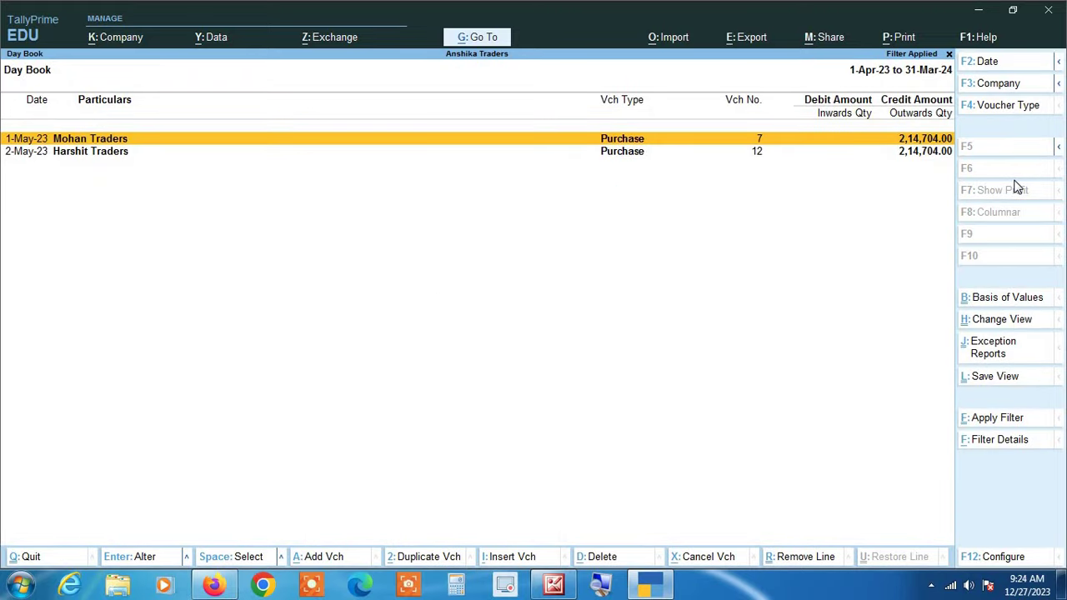
# - Look over the vouchers matching the amount and remove the filter from the Day Book
pyautogui.press('Down')
pyautogui.press('Up')
pyautogui.press('Down')
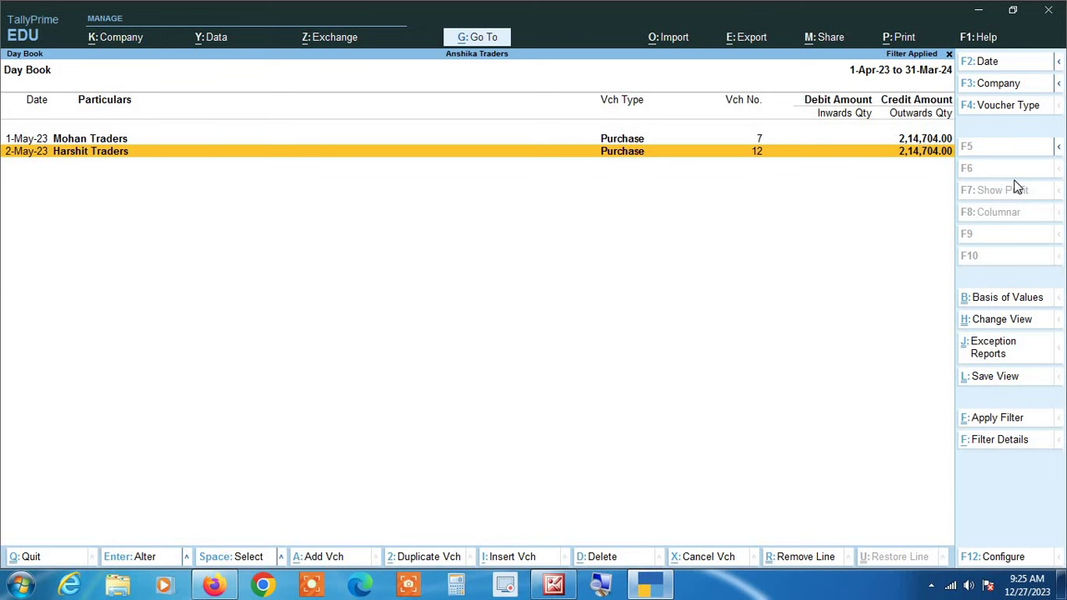
pyautogui.press('Escape')
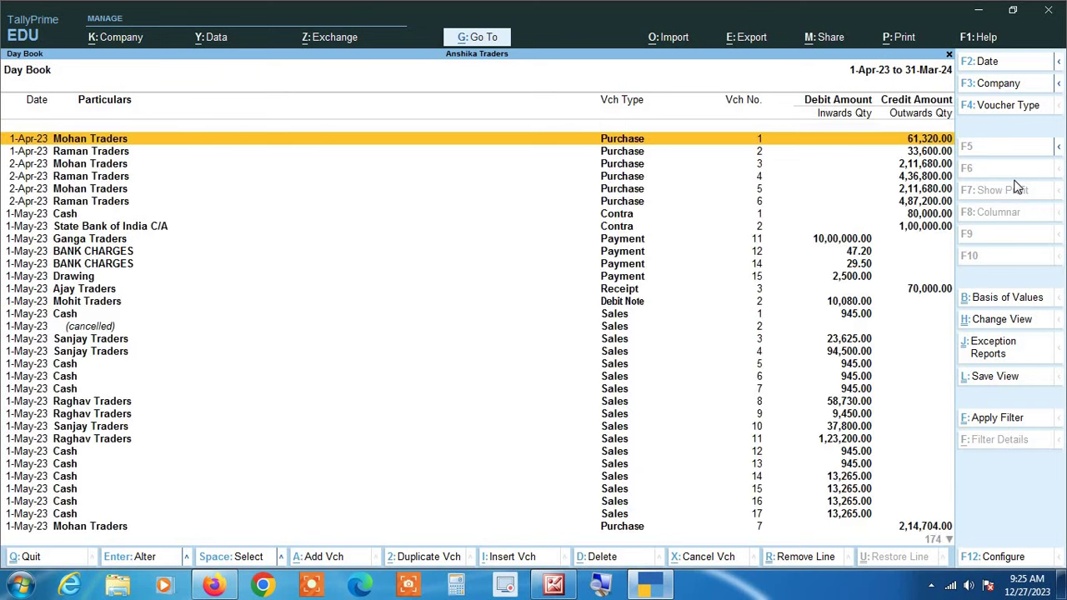
# - Leave the Day Book and open Account Books within Display More Reports
pyautogui.press('Escape')
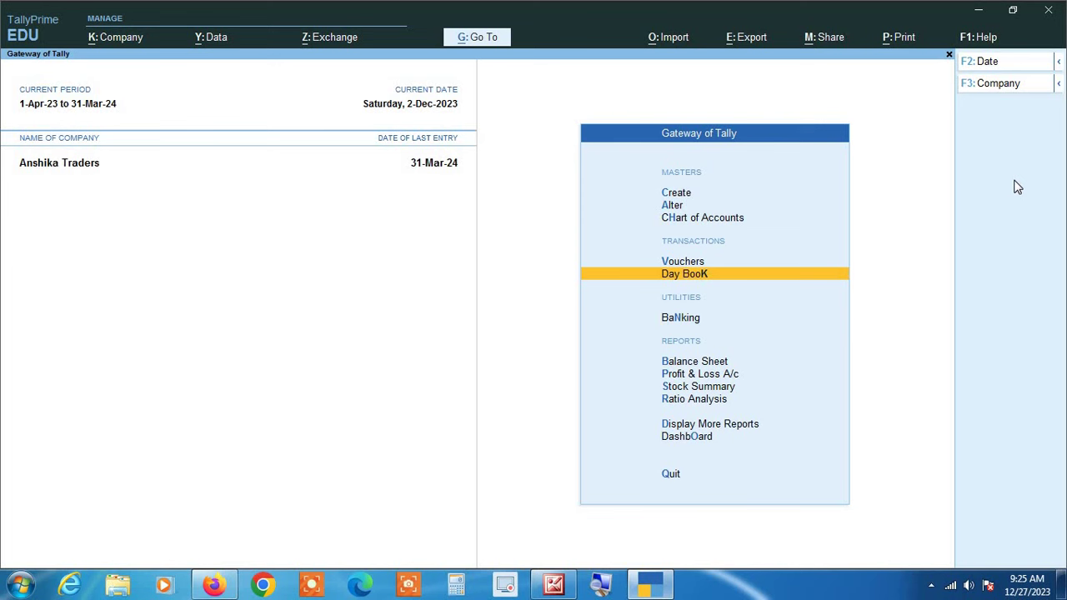
pyautogui.press('Down')
pyautogui.press('Down')
pyautogui.press('Down')
pyautogui.press('Down')
pyautogui.press('Down')
pyautogui.press('Down')
pyautogui.press('Return')
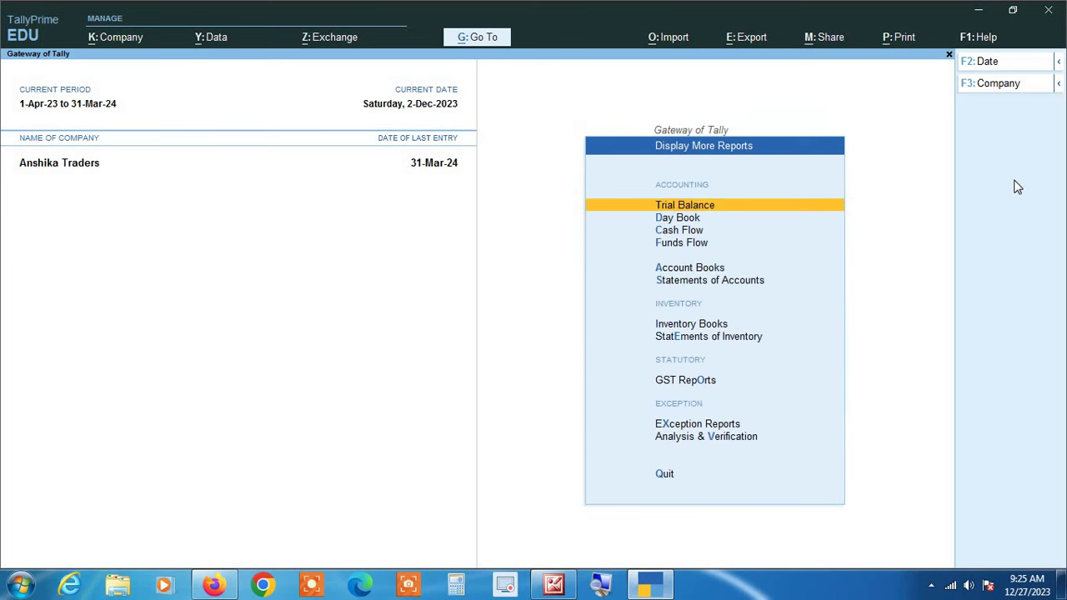
pyautogui.press('Down')
pyautogui.press('Down')
pyautogui.press('Down')
pyautogui.press('Down')
pyautogui.press('Return')
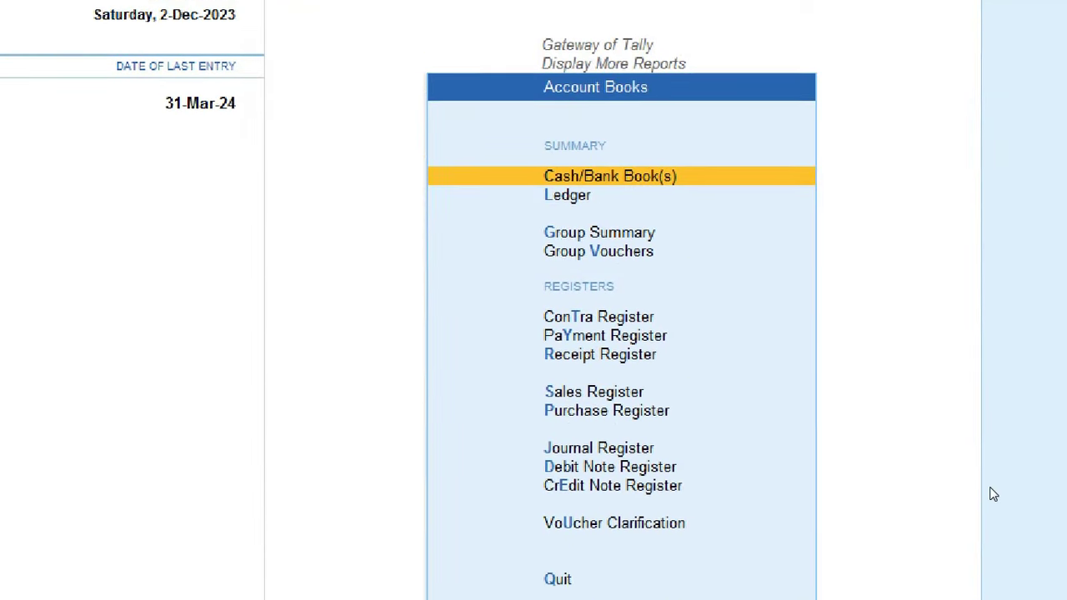
# - Look through the summary books and registers available in Account Books
pyautogui.press('Down')
pyautogui.press('Down')
pyautogui.press('Down')
pyautogui.press('Down')
pyautogui.press('Down')
pyautogui.press('Down')
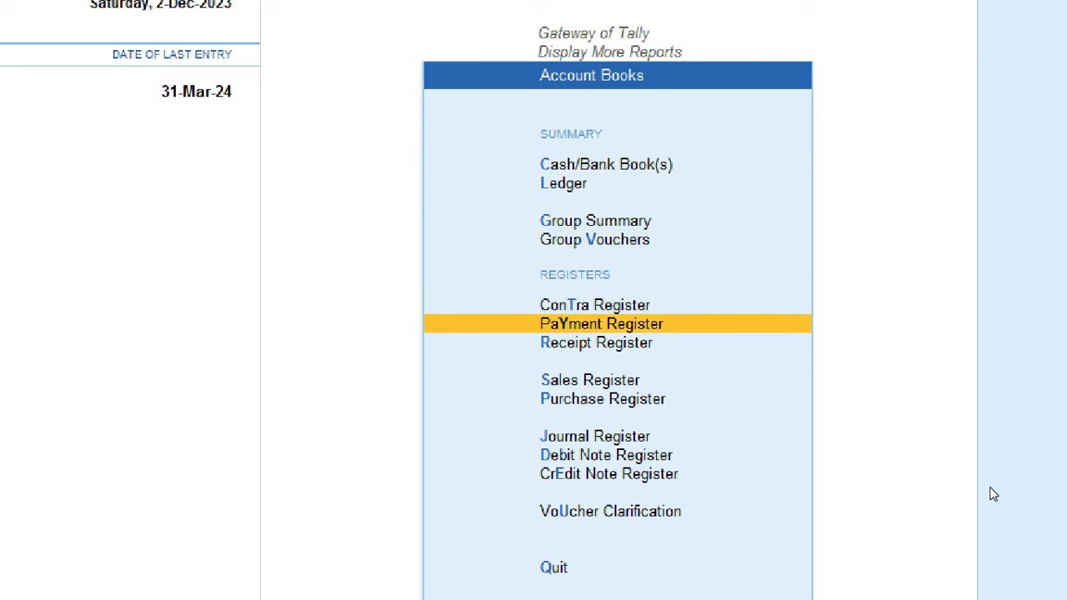
pyautogui.press('Down')
pyautogui.press('Down')
pyautogui.press('Down')
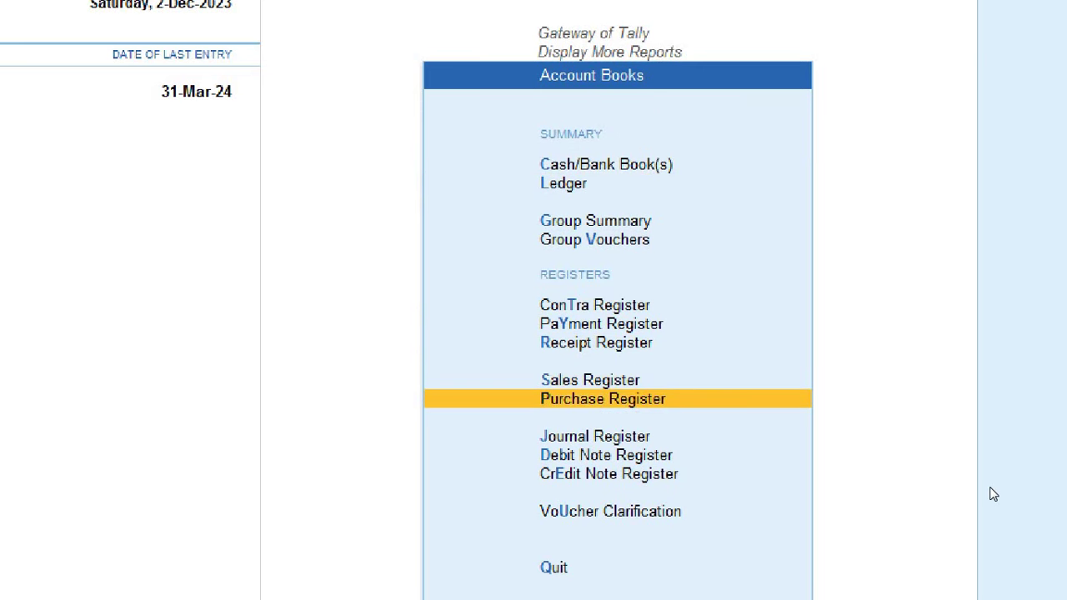
pyautogui.press('Down')
pyautogui.press('Down')
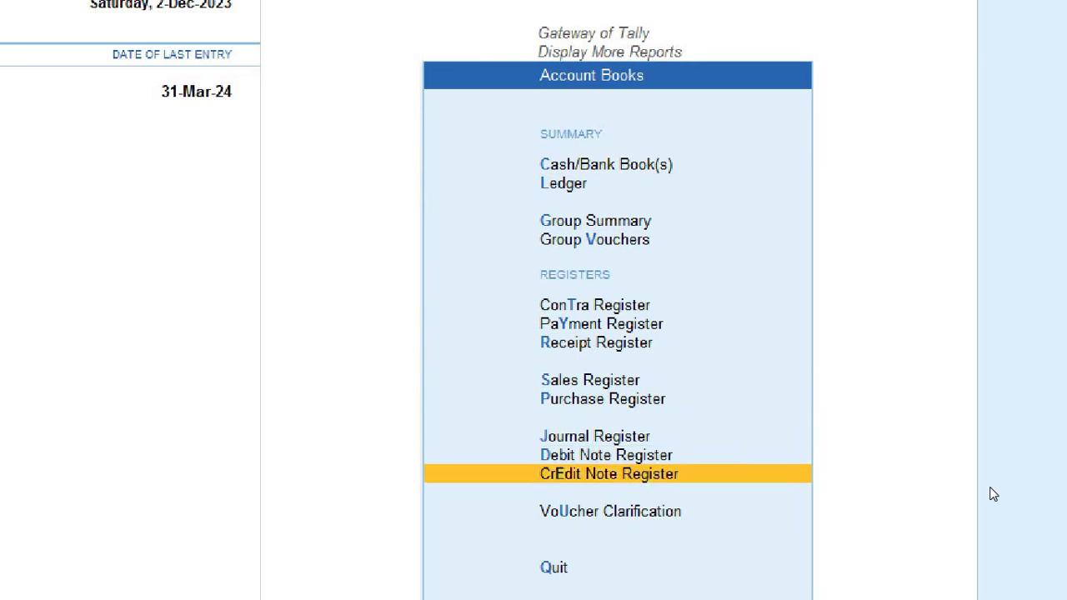
pyautogui.press('Up')
pyautogui.press('Up')
pyautogui.press('Up')
pyautogui.press('Up')
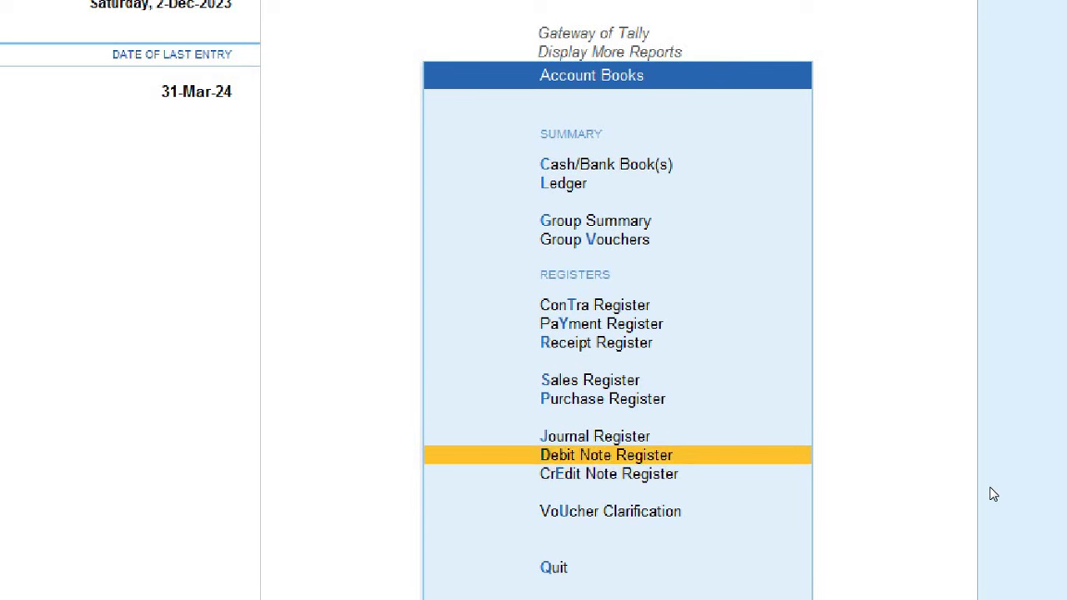
pyautogui.press('Up')
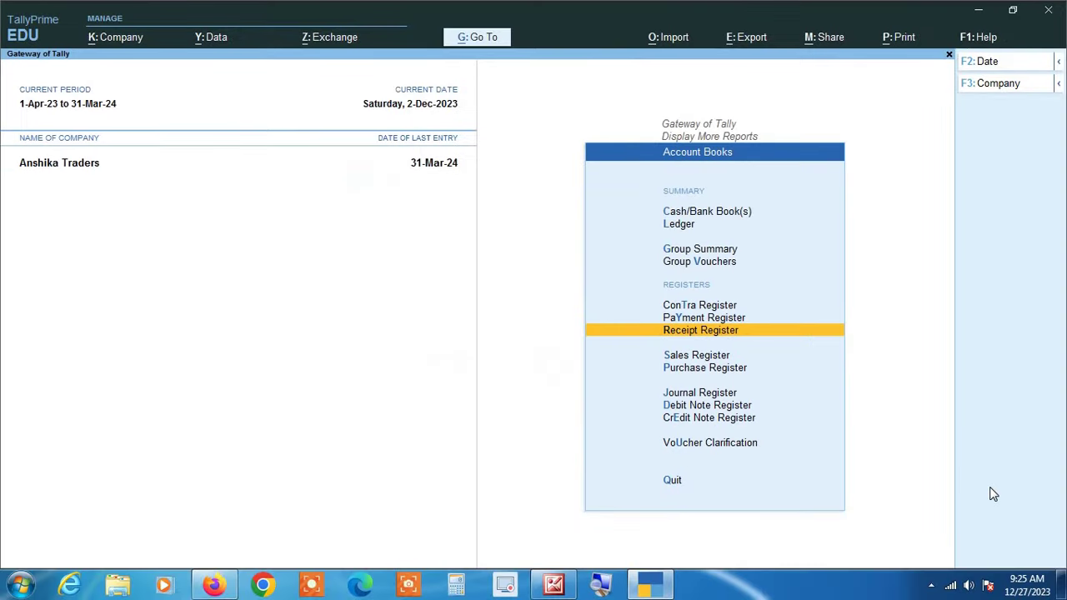
# - Open the Purchase Register from Account Books
pyautogui.press('Down')
pyautogui.press('Down')
pyautogui.press('Return')
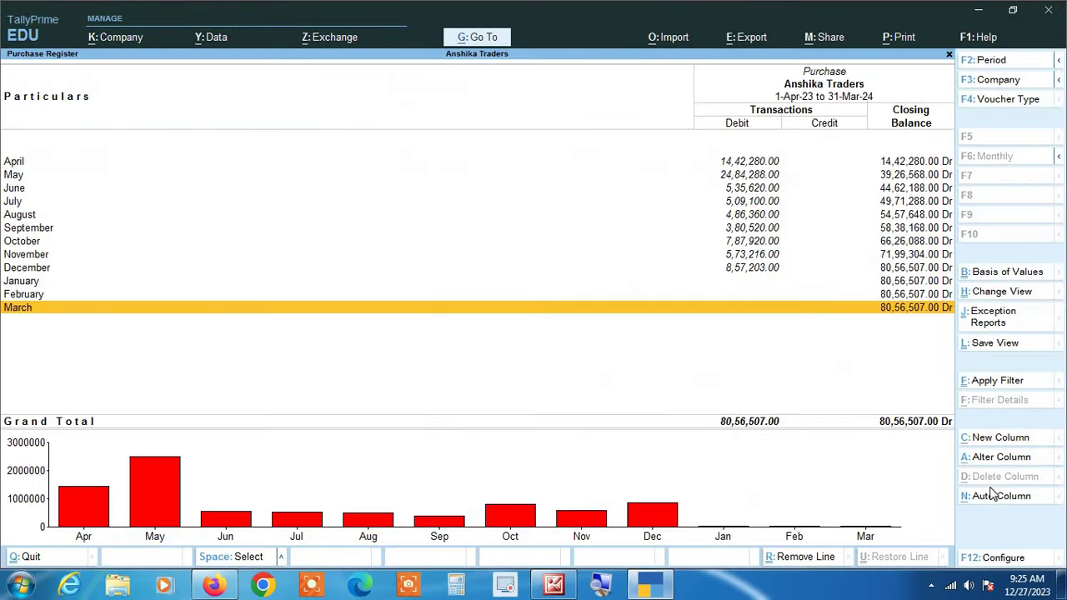
# - Open the list of April purchase vouchers from the monthly Purchase Register
pyautogui.press('Up')
pyautogui.press('Up')
pyautogui.press('Up')
pyautogui.press('Up')
pyautogui.press('Up')
pyautogui.press('Up')
pyautogui.press('Up')
pyautogui.press('Up')
pyautogui.press('Up')
pyautogui.press('Up')
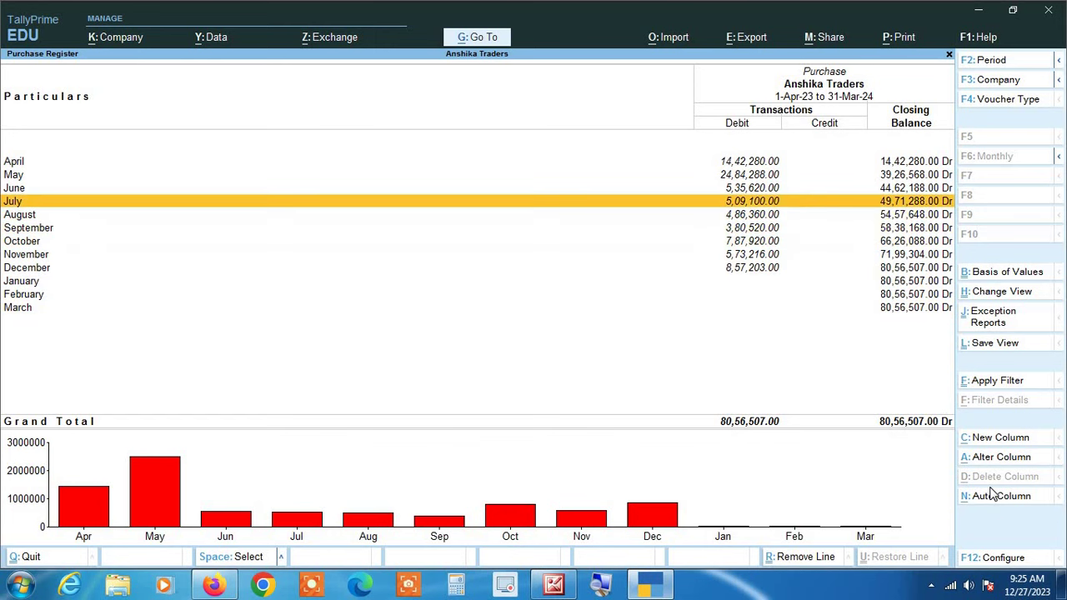
pyautogui.press('Up')
pyautogui.press('Return')
# - Set the purchase voucher list's period to 1-Apr-23 to 31-Mar-24
pyautogui.hotkey('alt', 'F2')
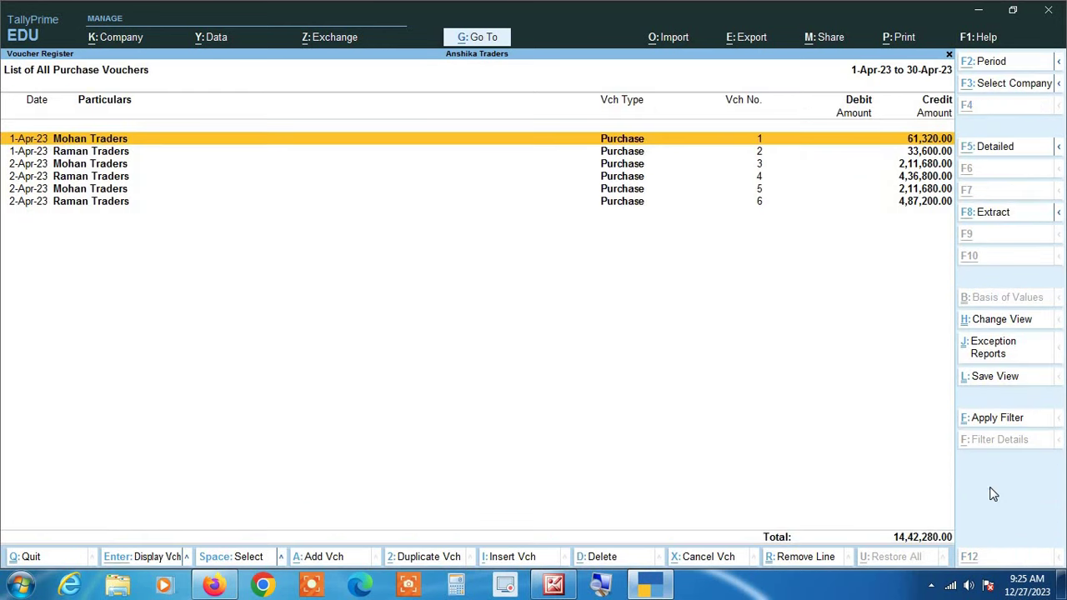
pyautogui.press('Return')
pyautogui.press('Return')
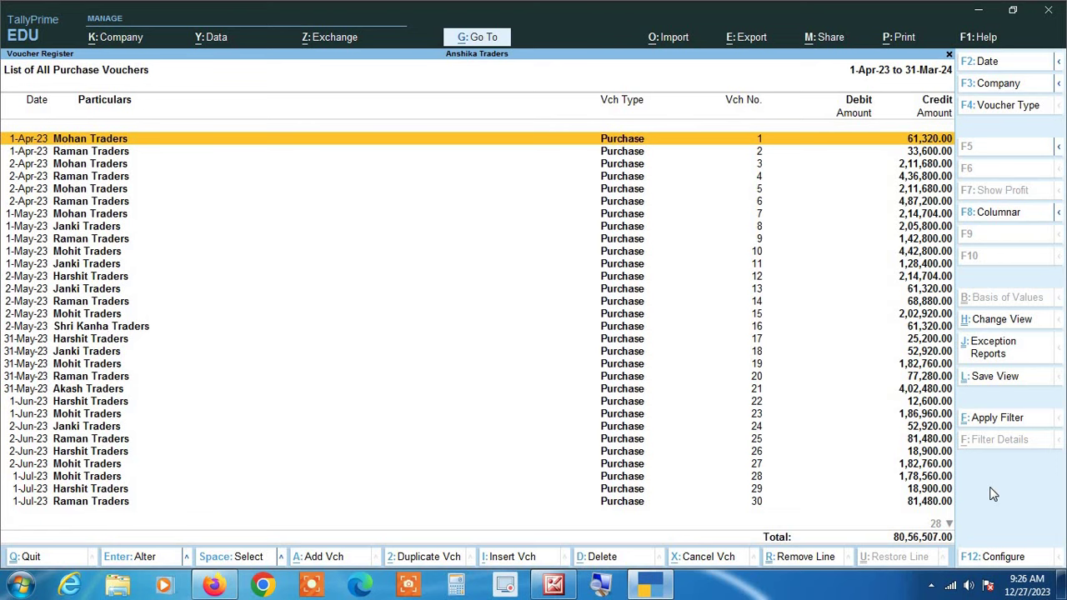
# - Start a basic filter on the purchase vouchers and set its field to Ledger Amount
pyautogui.click(996, 423)
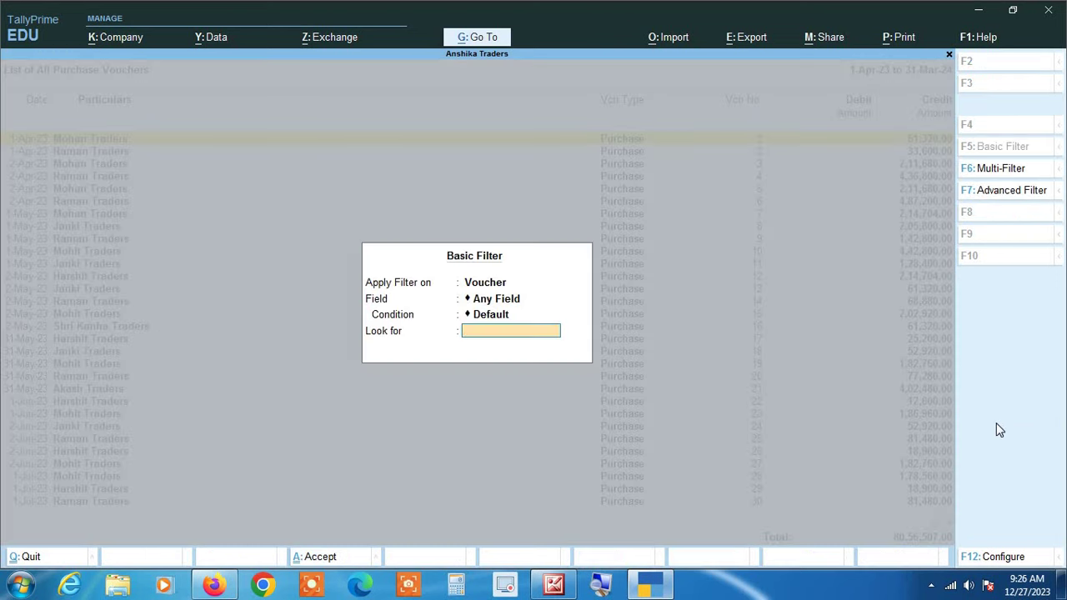
pyautogui.press('BackSpace')
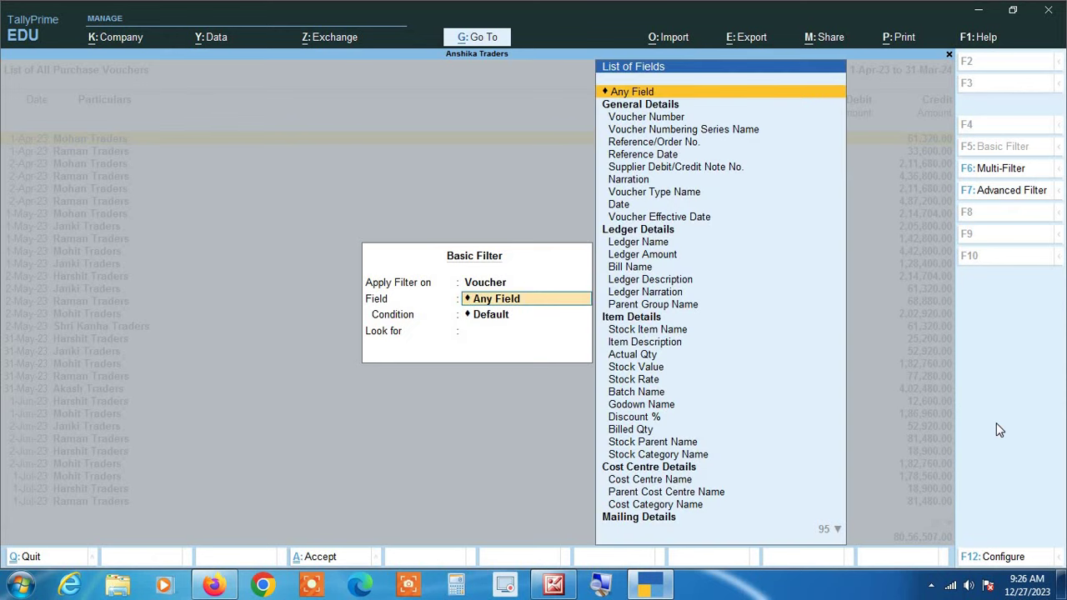
pyautogui.press('Down')
pyautogui.press('Down')
pyautogui.press('Down')
pyautogui.press('Down')
pyautogui.press('Down')
pyautogui.press('Down')
pyautogui.press('Down')
pyautogui.press('Down')
pyautogui.press('Down')
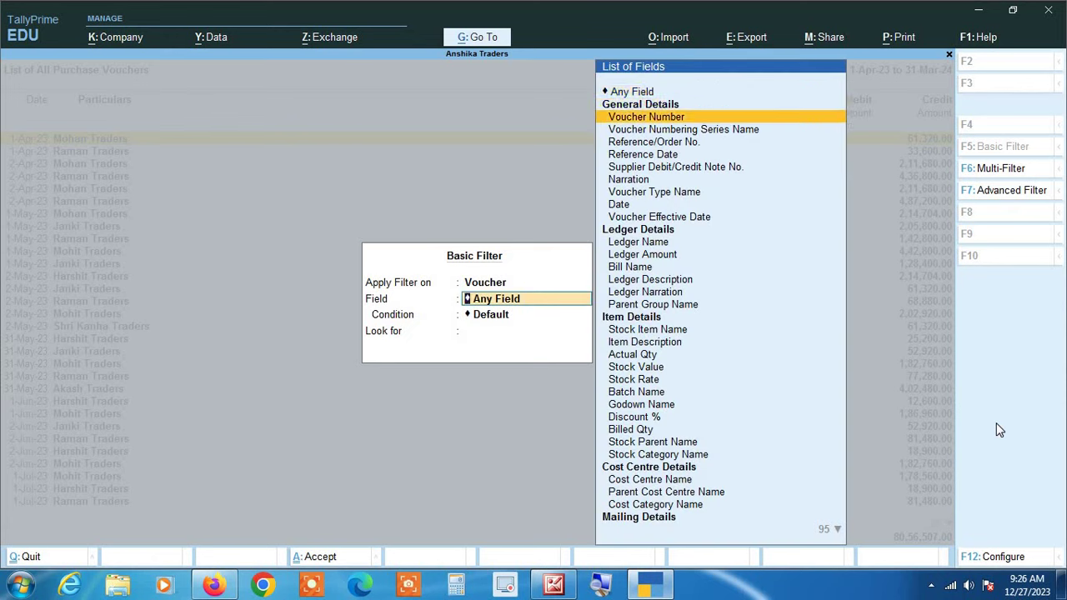
pyautogui.press('Down')
pyautogui.press('Down')
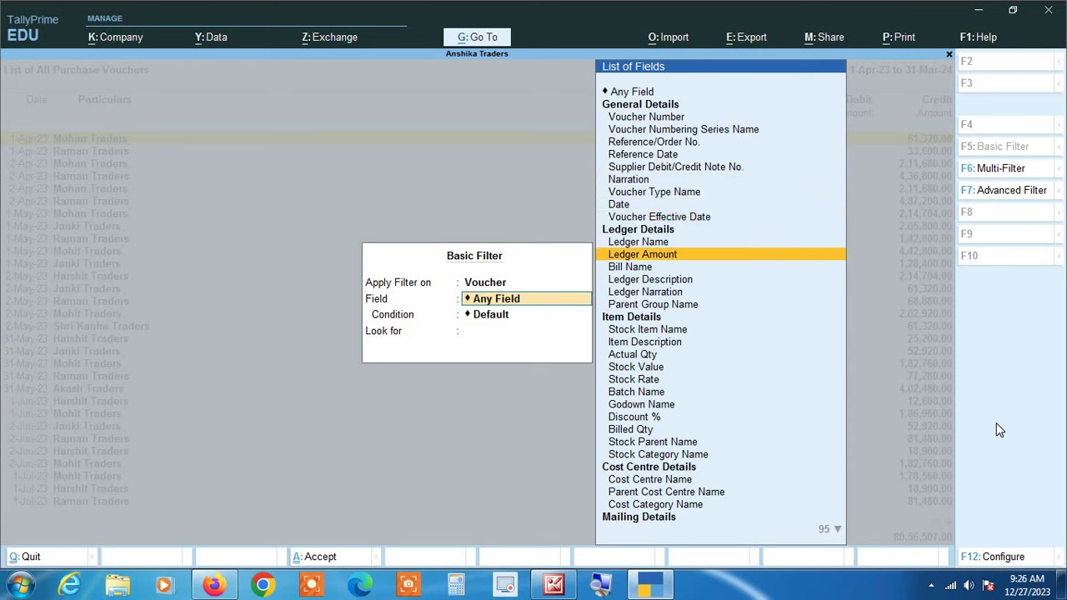
pyautogui.press('Return')
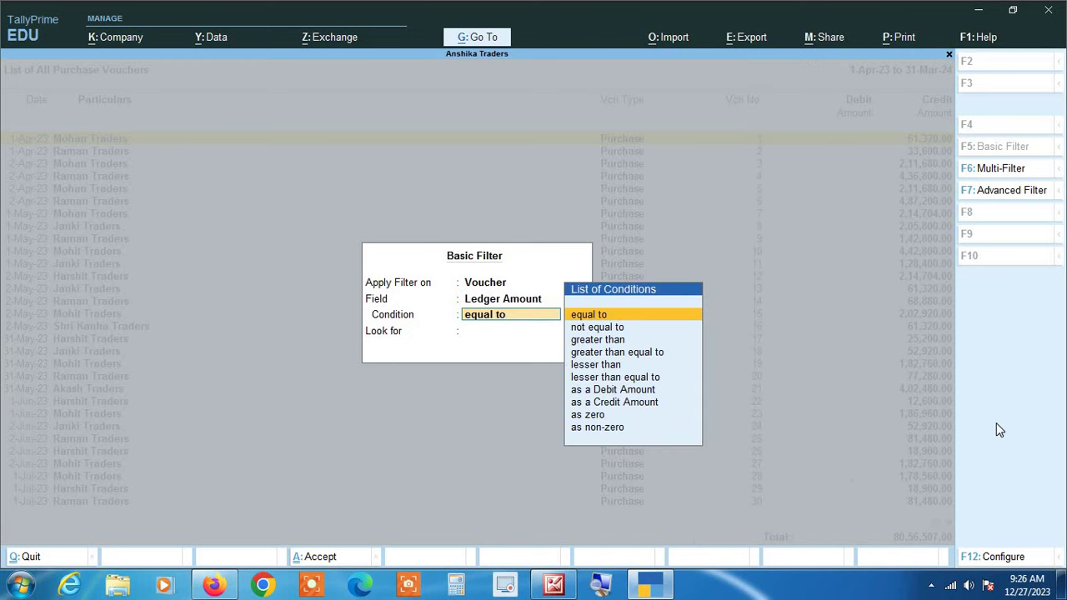
# - Apply the purchase voucher filter with the condition equal to and the amount 164203
pyautogui.press('Return')
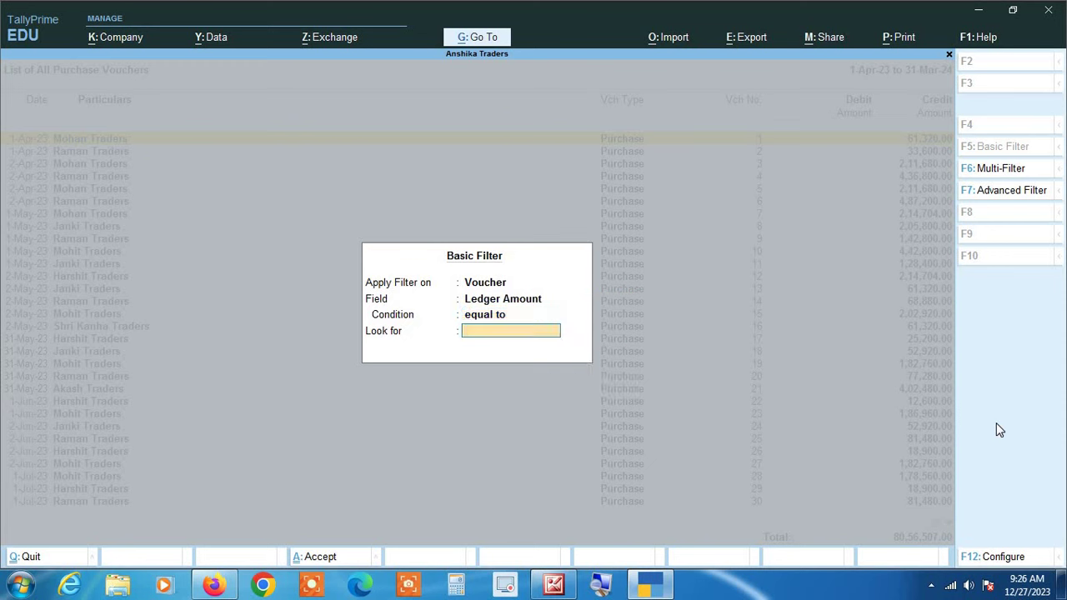
pyautogui.write('164203')
pyautogui.press('Return')
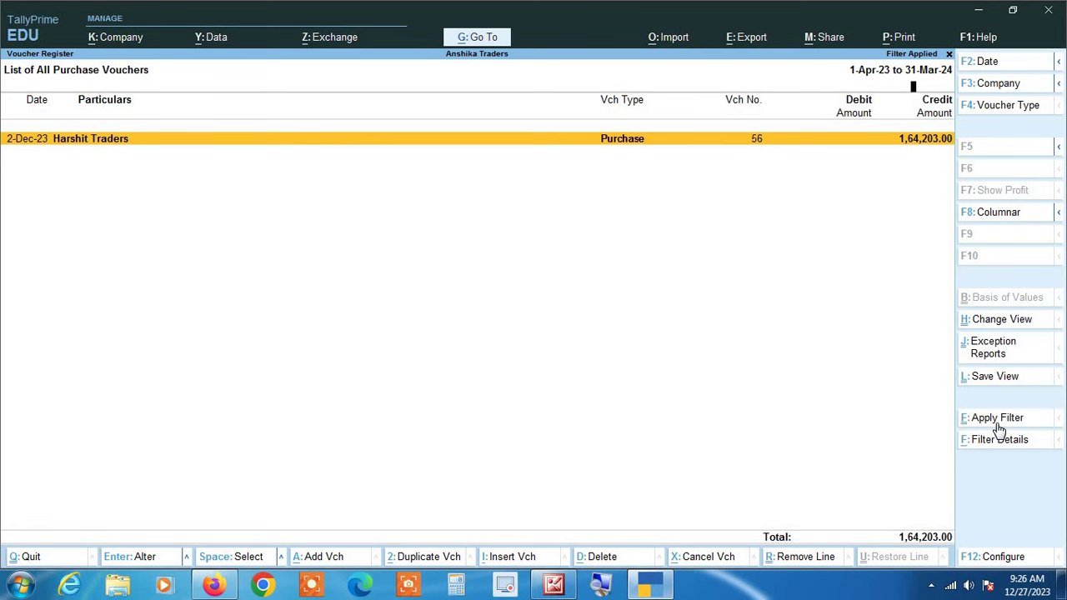
# - View the details of the filtered Harshit Traders purchase voucher and close it without saving changes
pyautogui.press('Return')
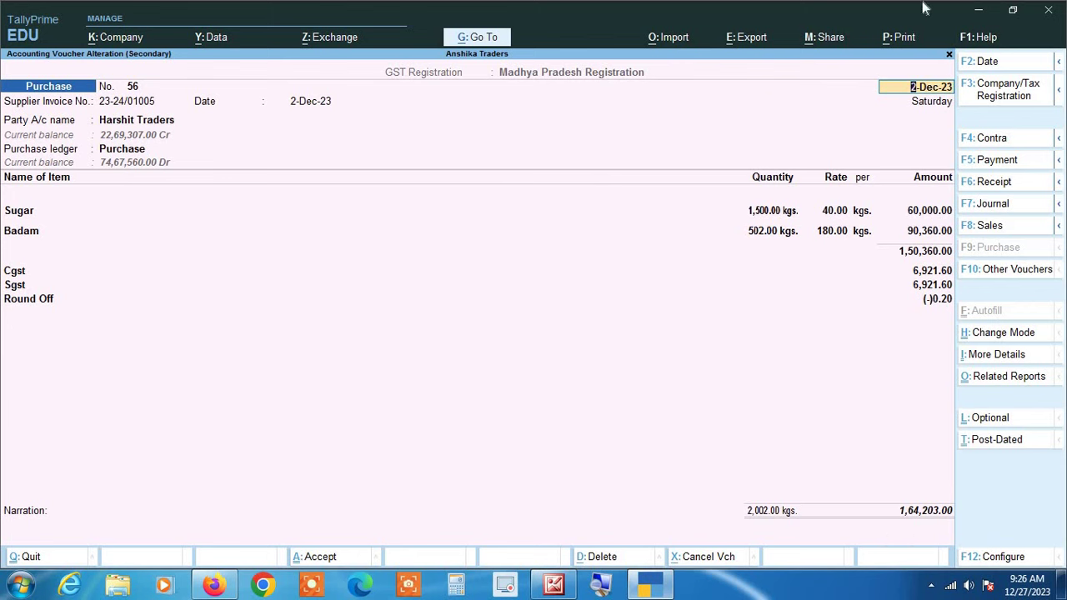
pyautogui.press('BackSpace')
pyautogui.press('Escape')
pyautogui.press('y')
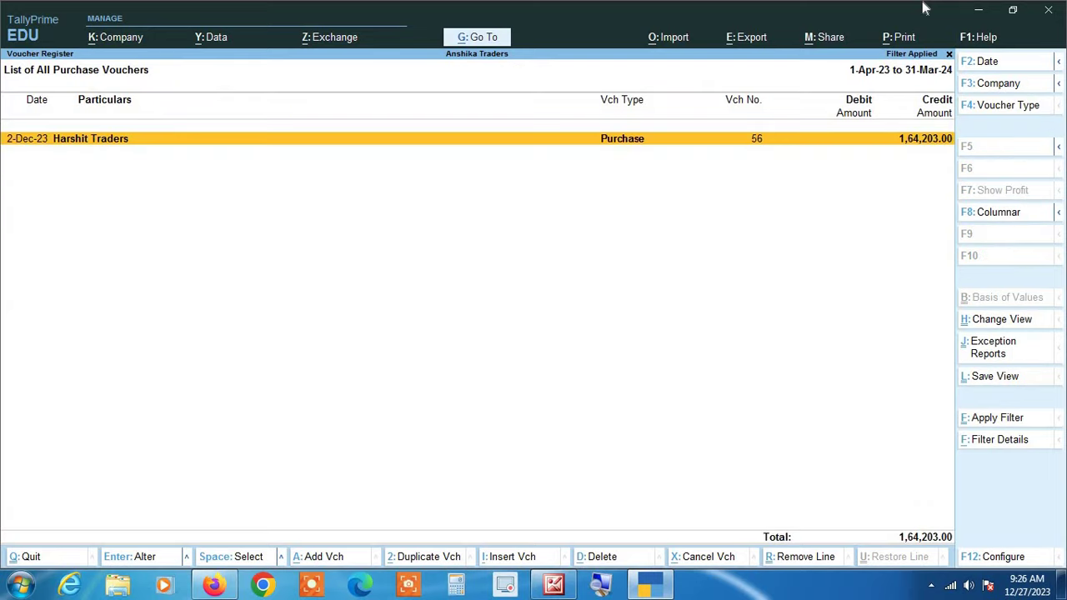
# - Remove the filter from the purchase vouchers and return to the Gateway of Tally
pyautogui.press('Escape')
pyautogui.press('Escape')
pyautogui.press('Escape')
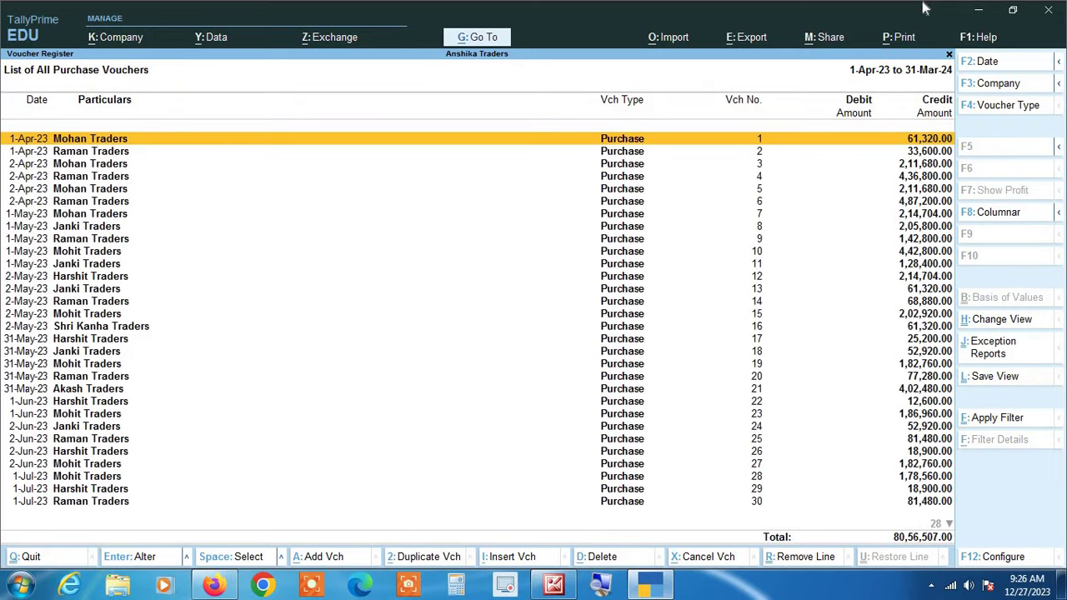
pyautogui.press('Escape')
pyautogui.press('Escape')
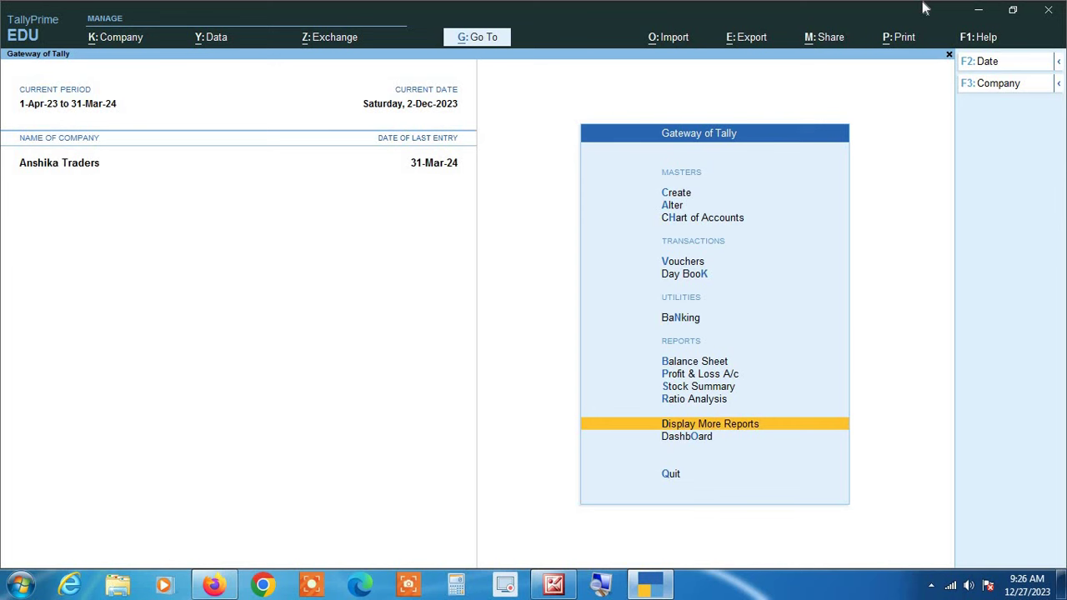
# - Open the Ledger selection from Account Books within Display More Reports
pyautogui.press('Return')
pyautogui.press('Down')
pyautogui.press('Down')
pyautogui.press('Down')
pyautogui.press('Down')
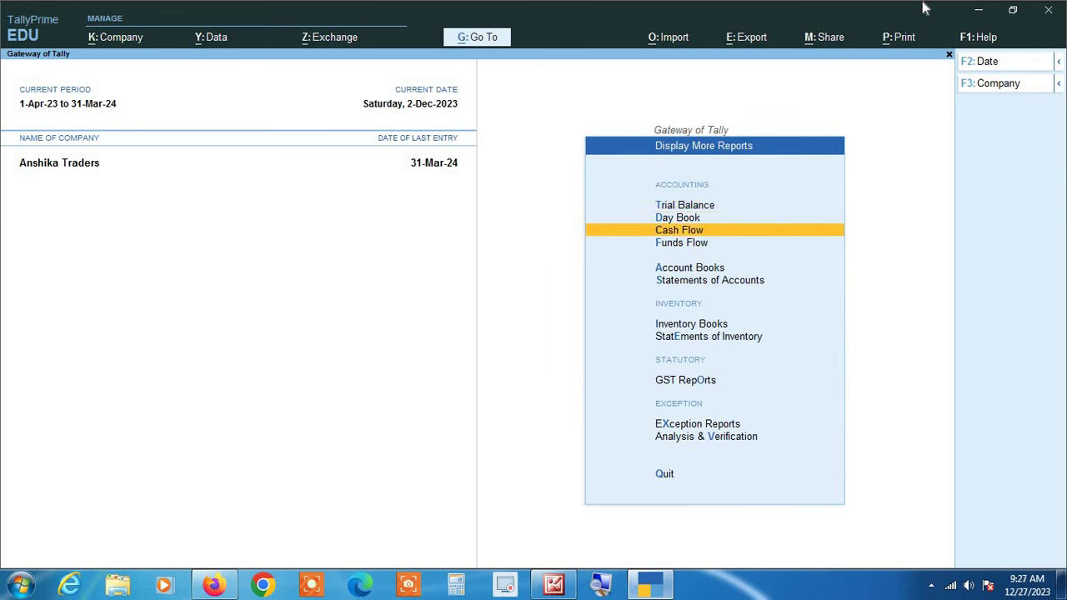
pyautogui.press('Return')
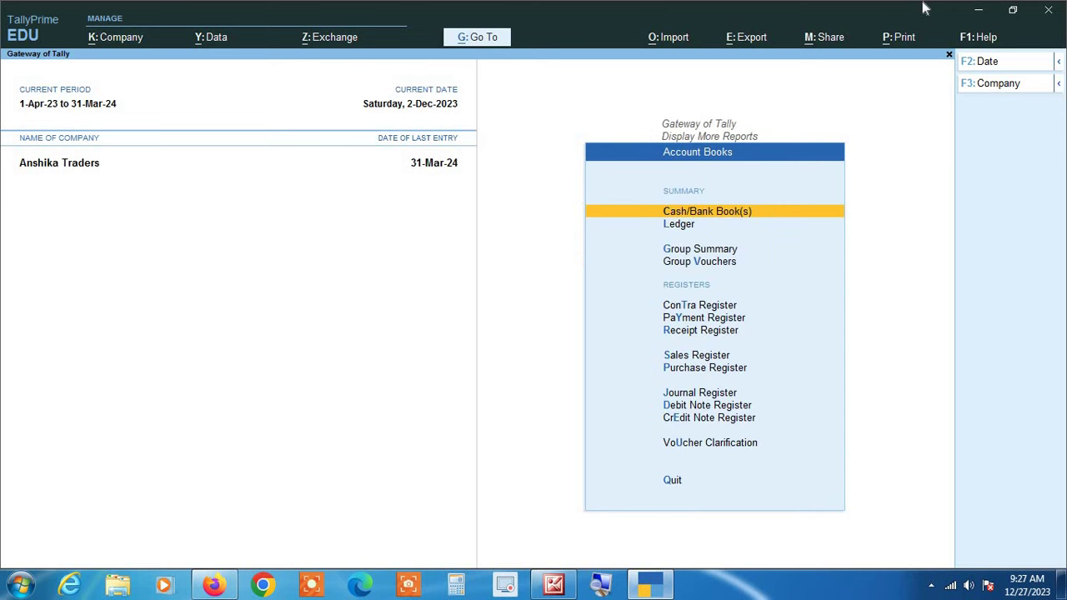
pyautogui.press('Down')
pyautogui.press('Return')
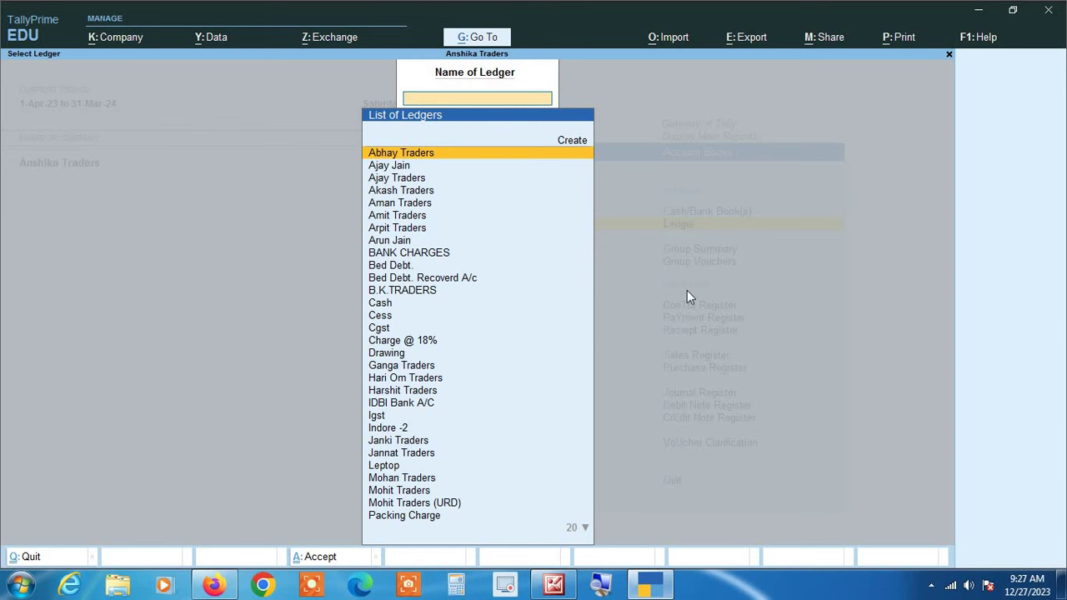
# - Open the Raghav Traders ledger and set its period to 1-Apr-23 to 31-Mar-24
pyautogui.write('Ragh')
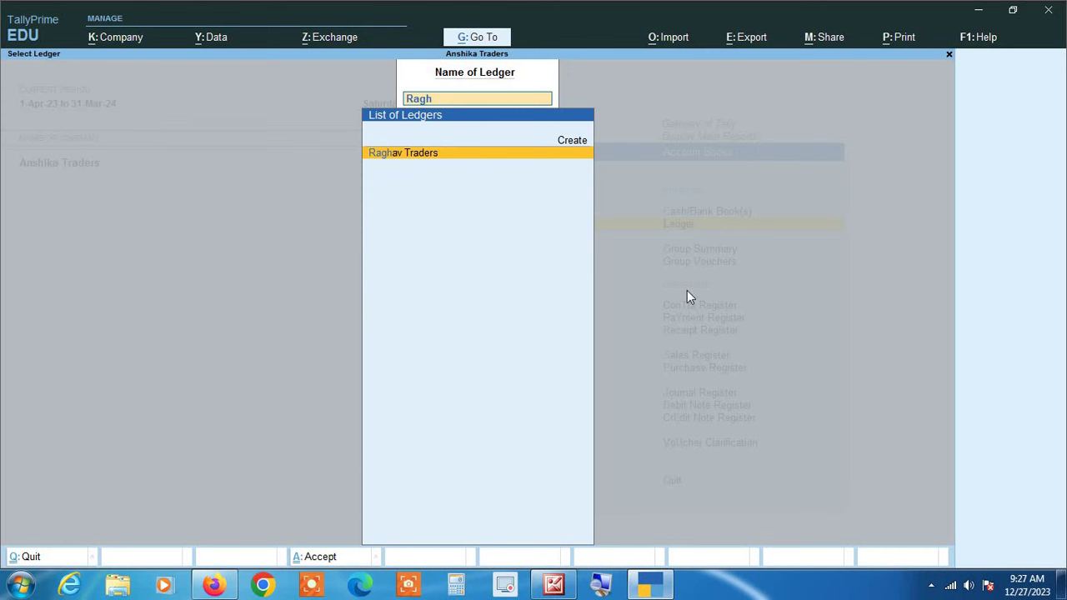
pyautogui.press('Return')
pyautogui.press('F2')
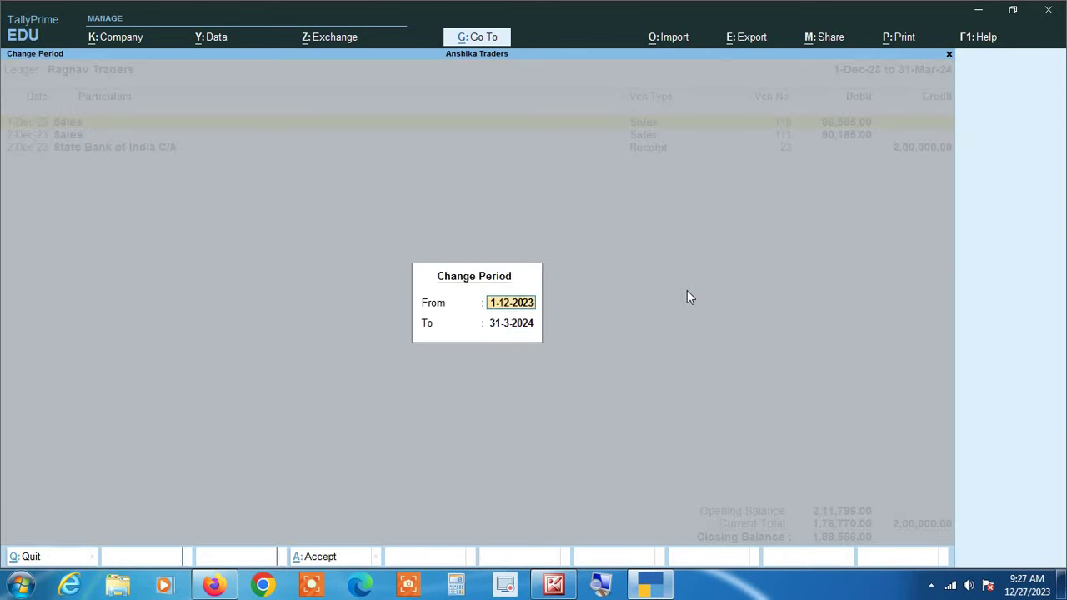
pyautogui.press('BackSpace')
pyautogui.press('Return')
pyautogui.press('BackSpace')
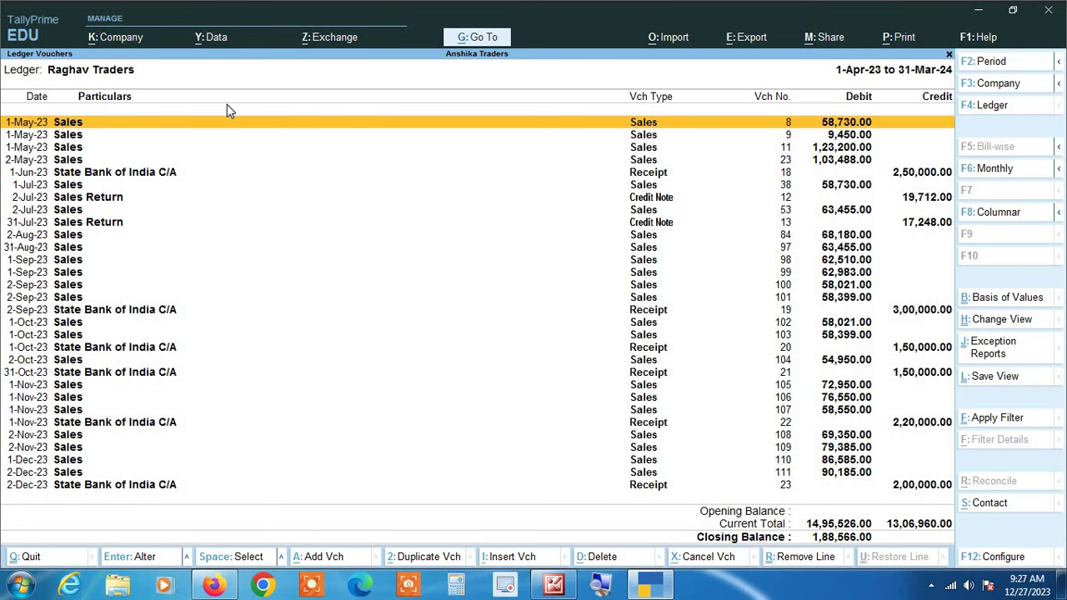
# - Start a basic filter on the Raghav Traders ledger and set its field to Ledger Amount
pyautogui.click(991, 421)
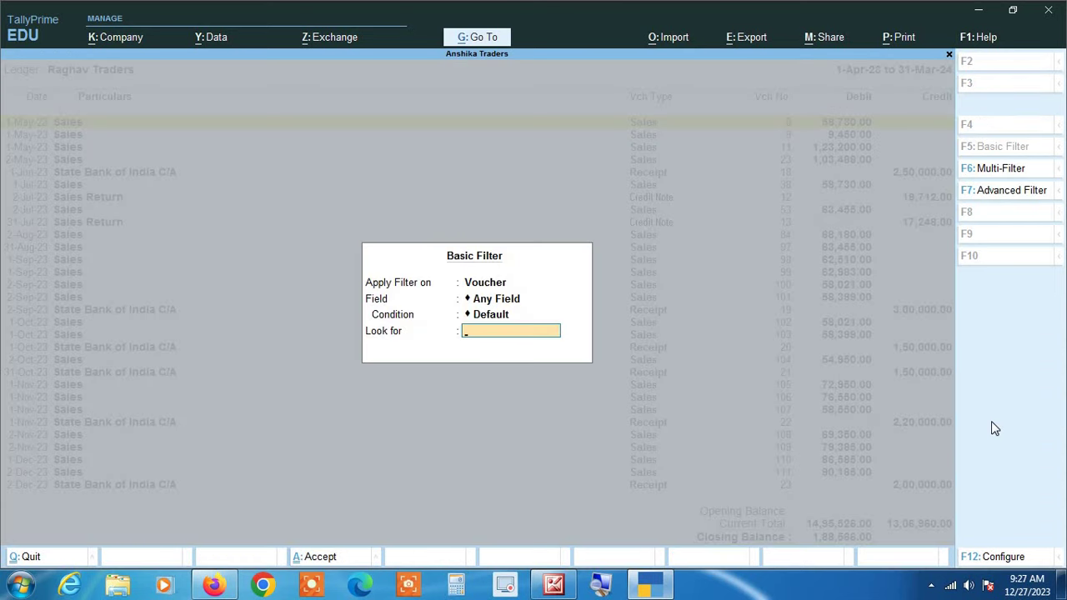
pyautogui.press('BackSpace')
pyautogui.press('BackSpace')
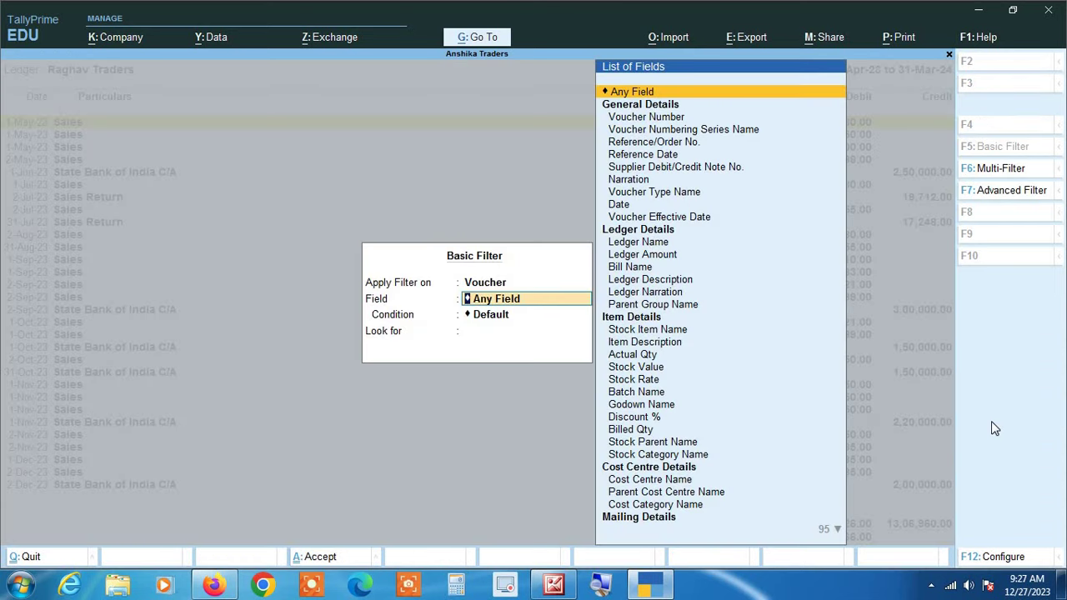
pyautogui.press('Down')
pyautogui.press('Down')
pyautogui.press('Down')
pyautogui.press('Down')
pyautogui.press('Down')
pyautogui.press('Down')
pyautogui.press('Down')
pyautogui.press('Down')
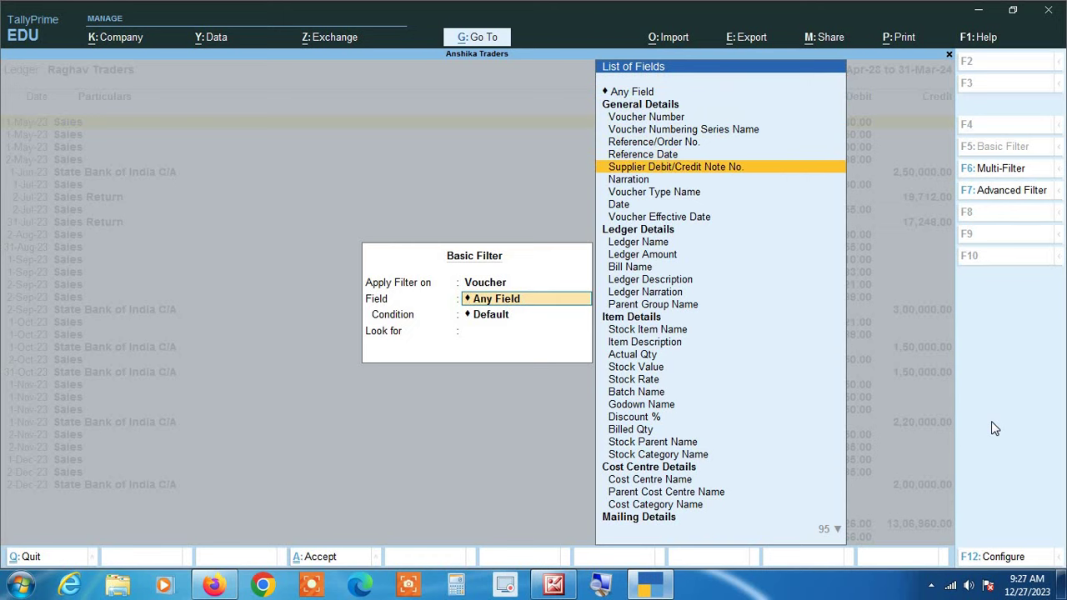
pyautogui.press('Down')
pyautogui.press('Down')
pyautogui.press('Down')
pyautogui.press('Down')
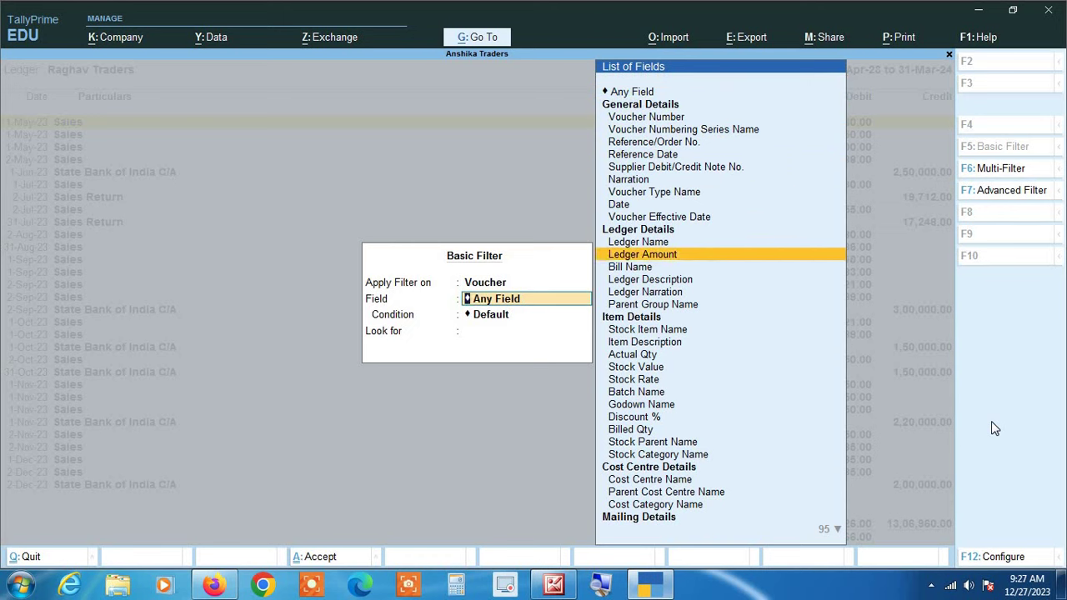
pyautogui.press('Return')
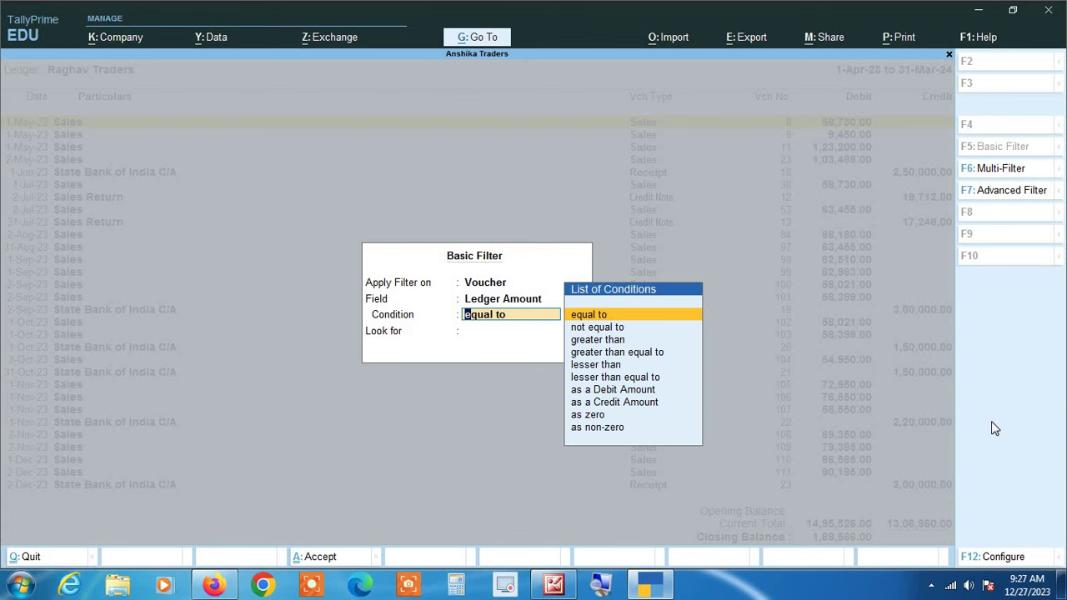
# - Apply the ledger filter with the condition equal to and the amount 86585
pyautogui.press('Return')
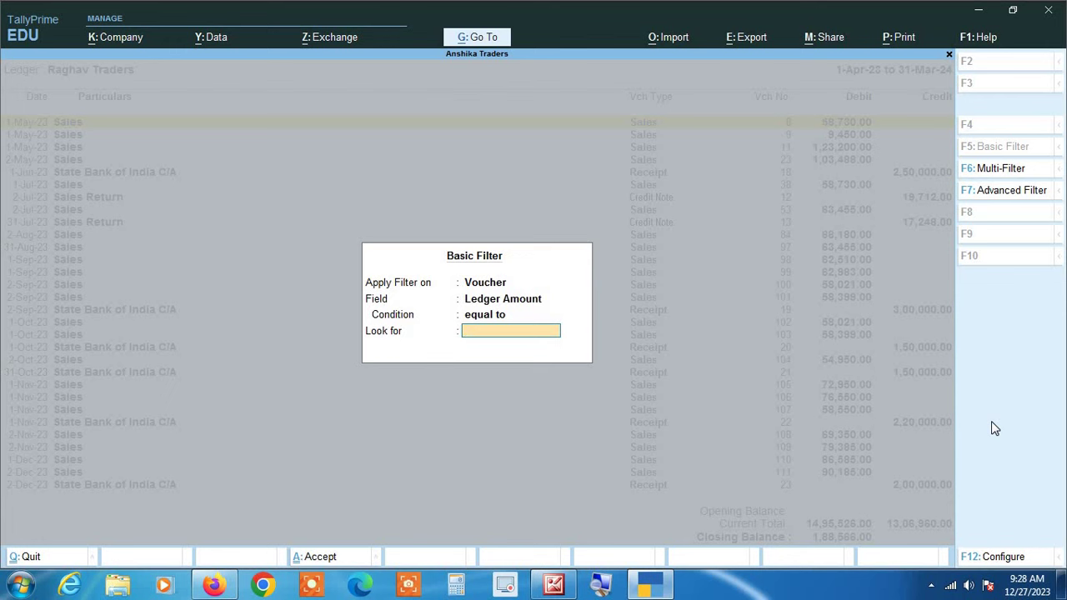
pyautogui.write('86585')
pyautogui.press('Return')
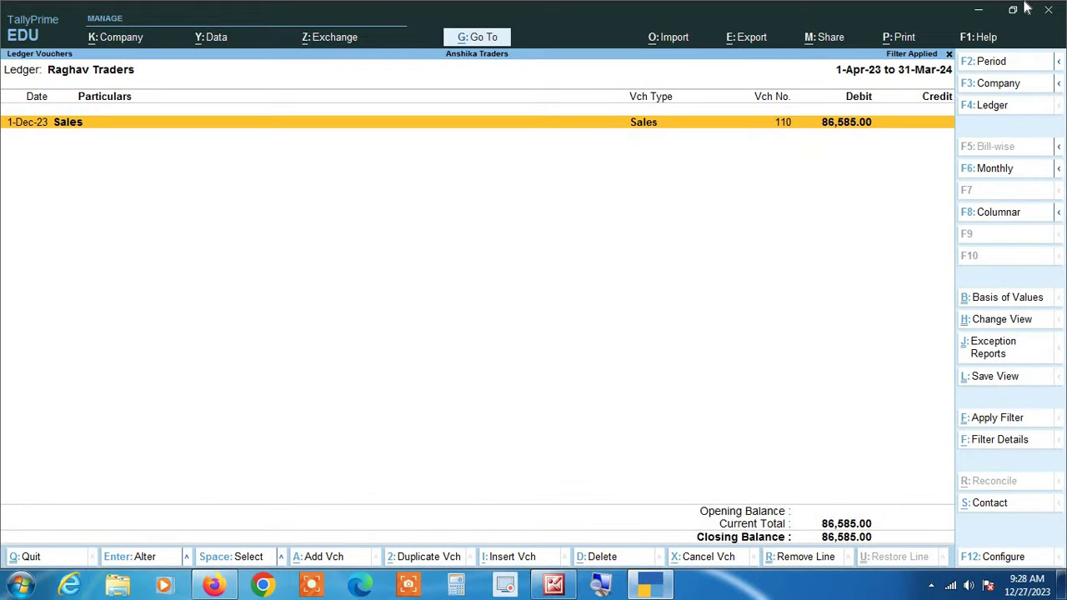
# - View the details of the filtered Raghav Traders sales voucher and close it without saving changes
pyautogui.press('Return')
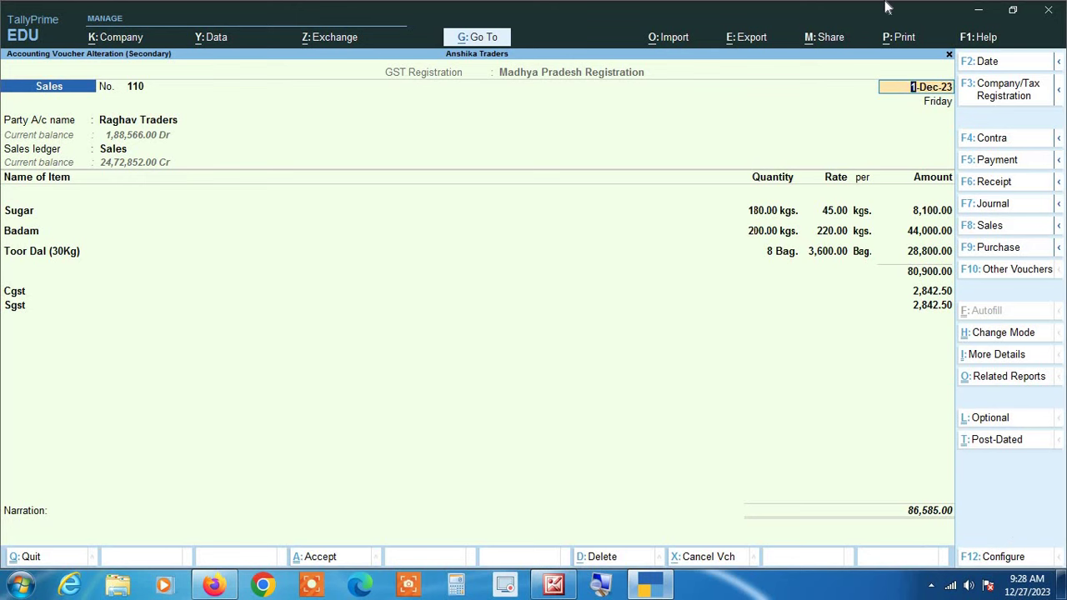
pyautogui.press('Escape')
pyautogui.press('y')
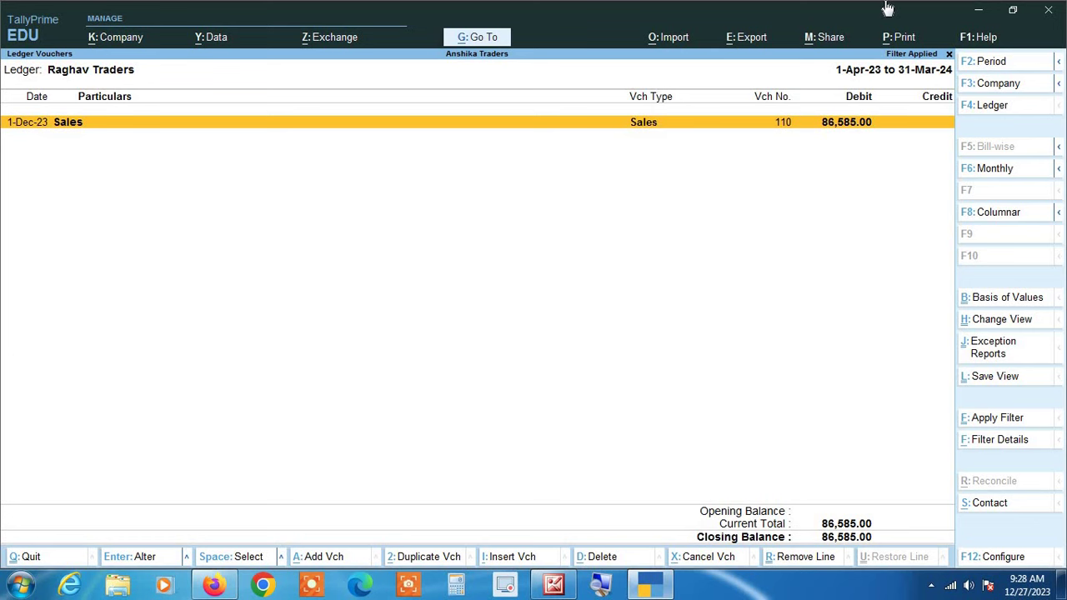
# - Remove the filter from the Raghav Traders ledger and return to Display More Reports
pyautogui.press('Escape')
pyautogui.press('Escape')
pyautogui.press('Escape')
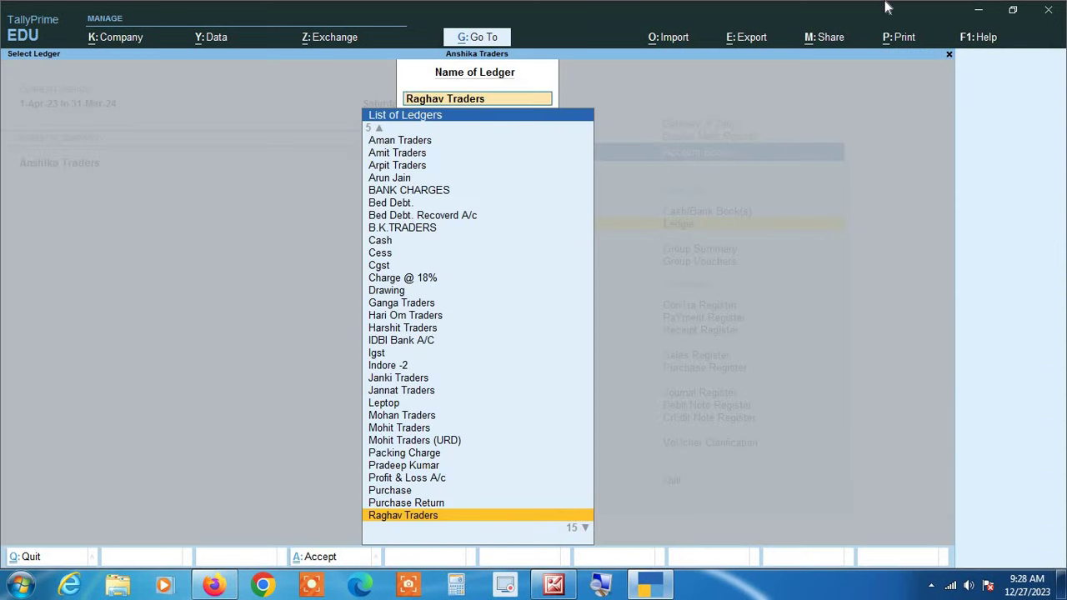
pyautogui.press('Escape')
pyautogui.press('Escape')
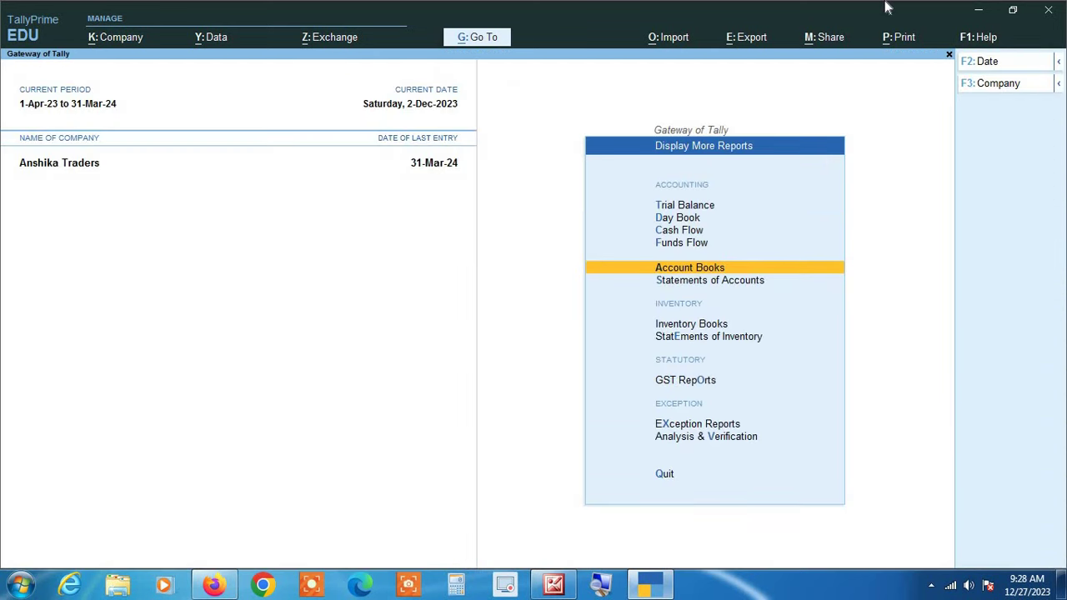